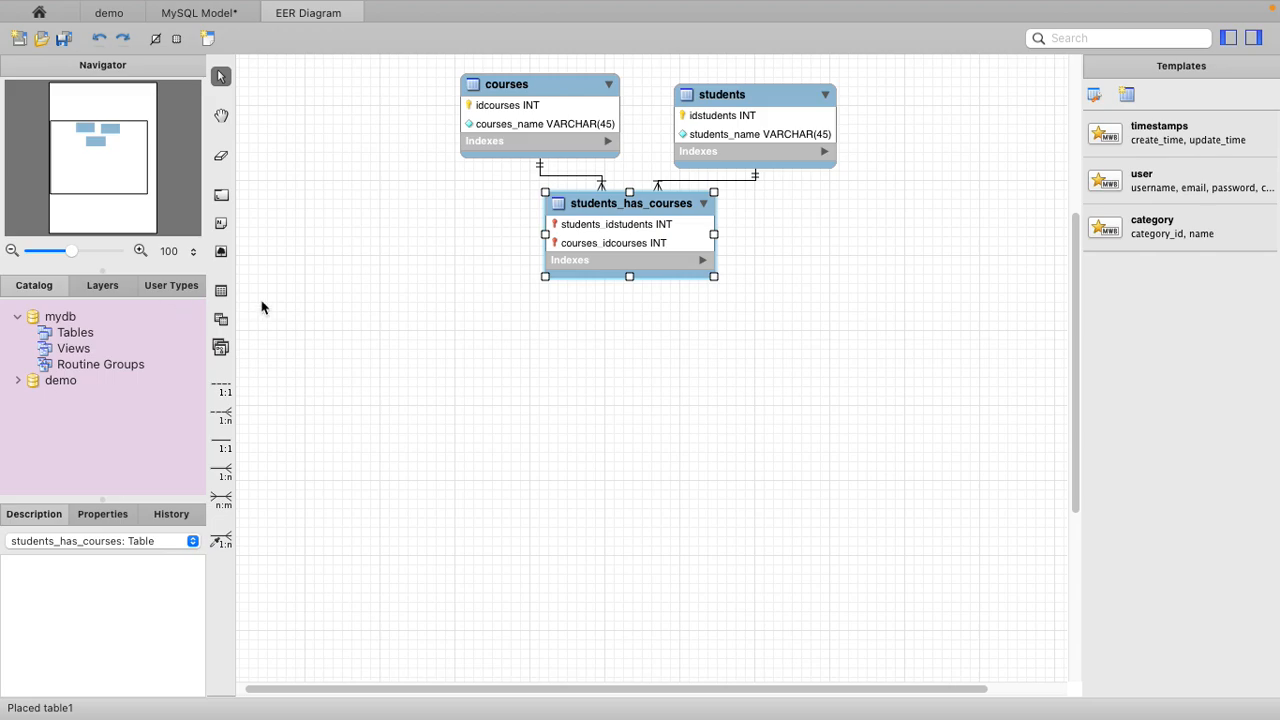
- Place a new table in the empty area below the existing tables and name it customers
click(221, 290)
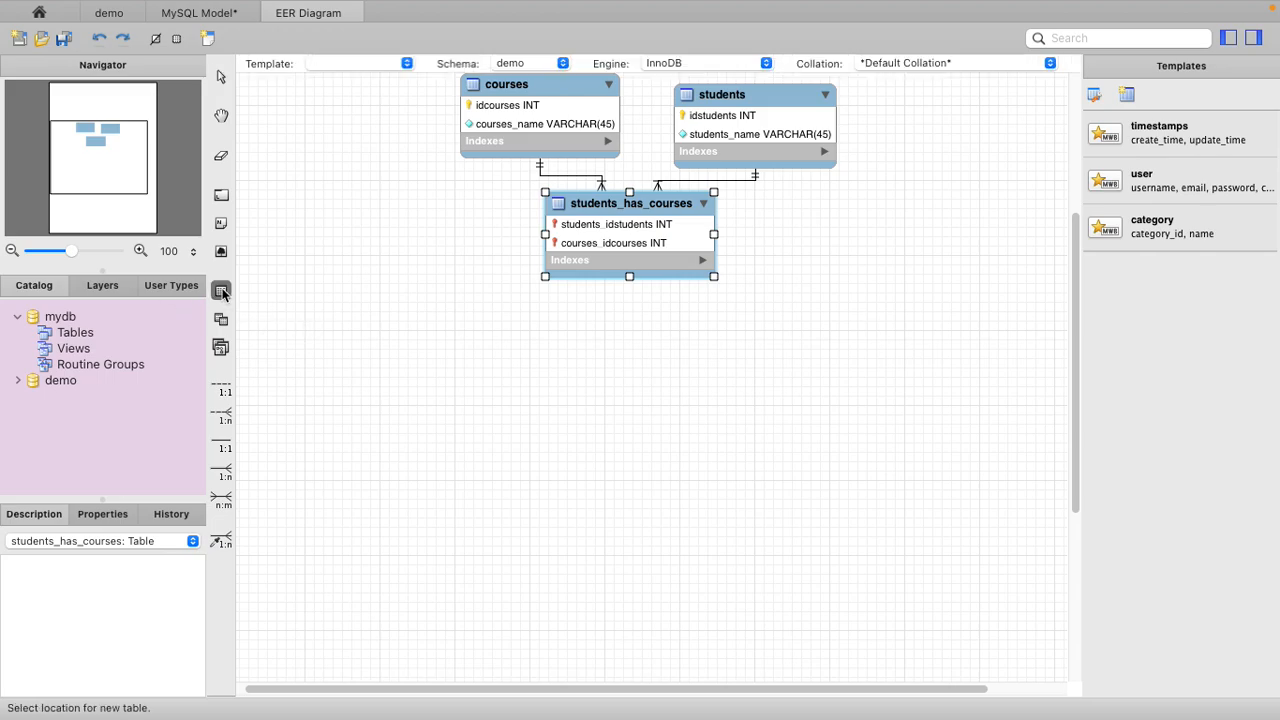
click(400, 378)
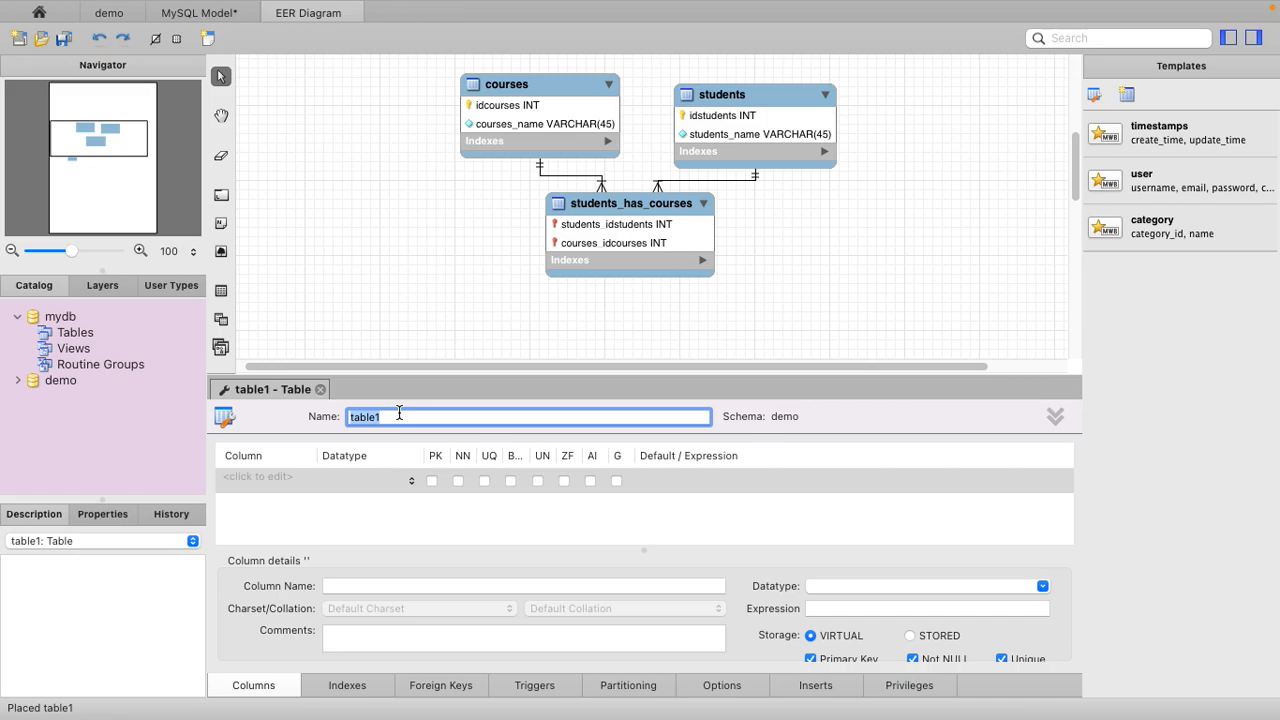
text(customers)
- Add an auto-incrementing INT primary key idcustomers and a VARCHAR(45) column customer_name to the customers table
double_click(271, 478)
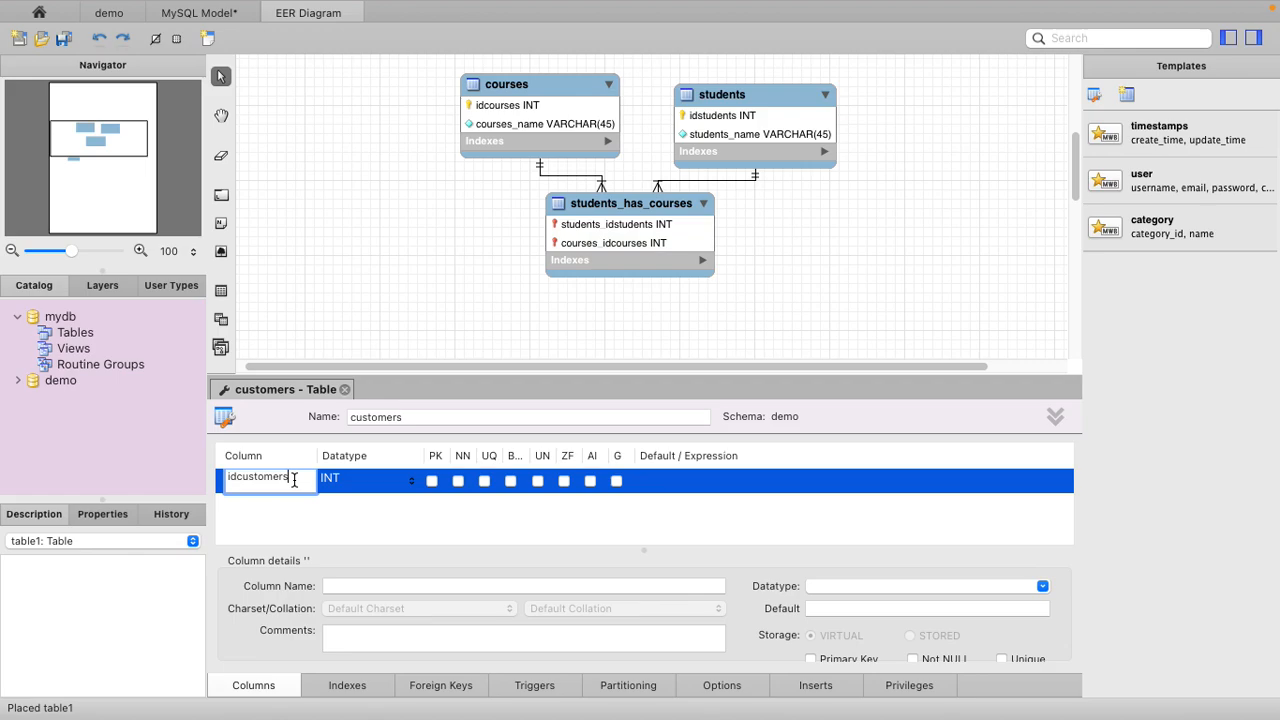
click(432, 482)
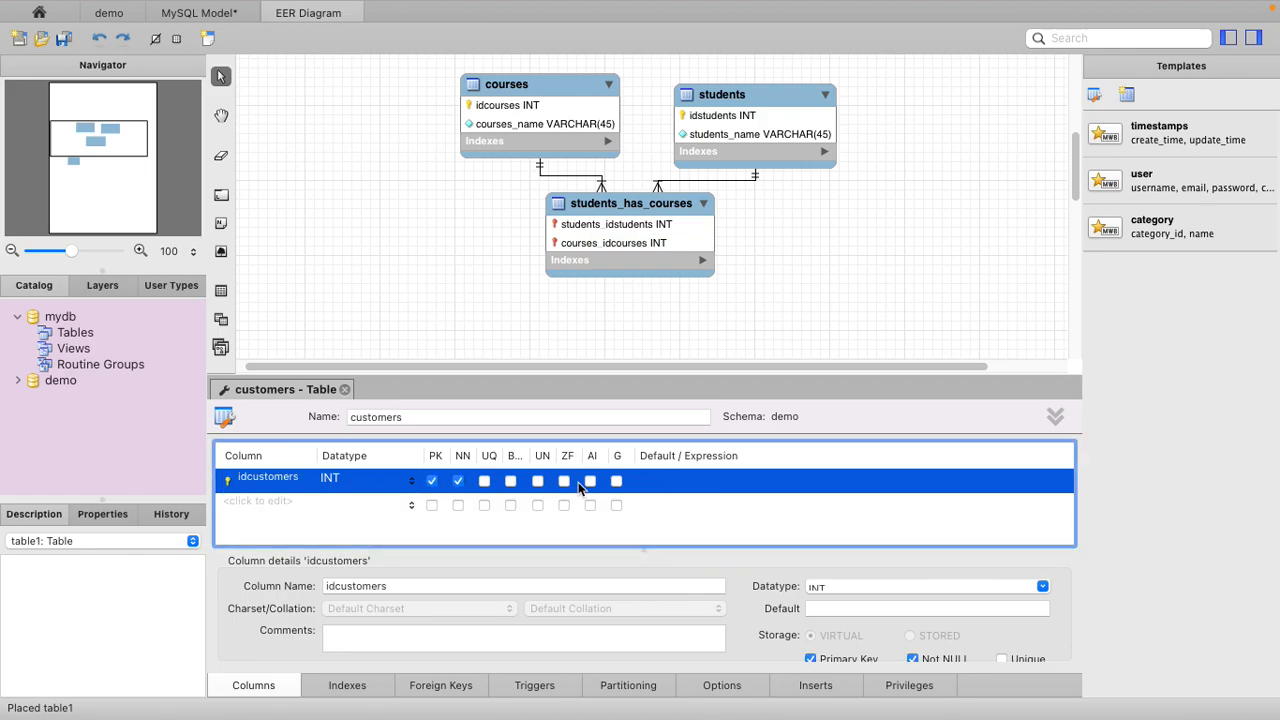
click(282, 502)
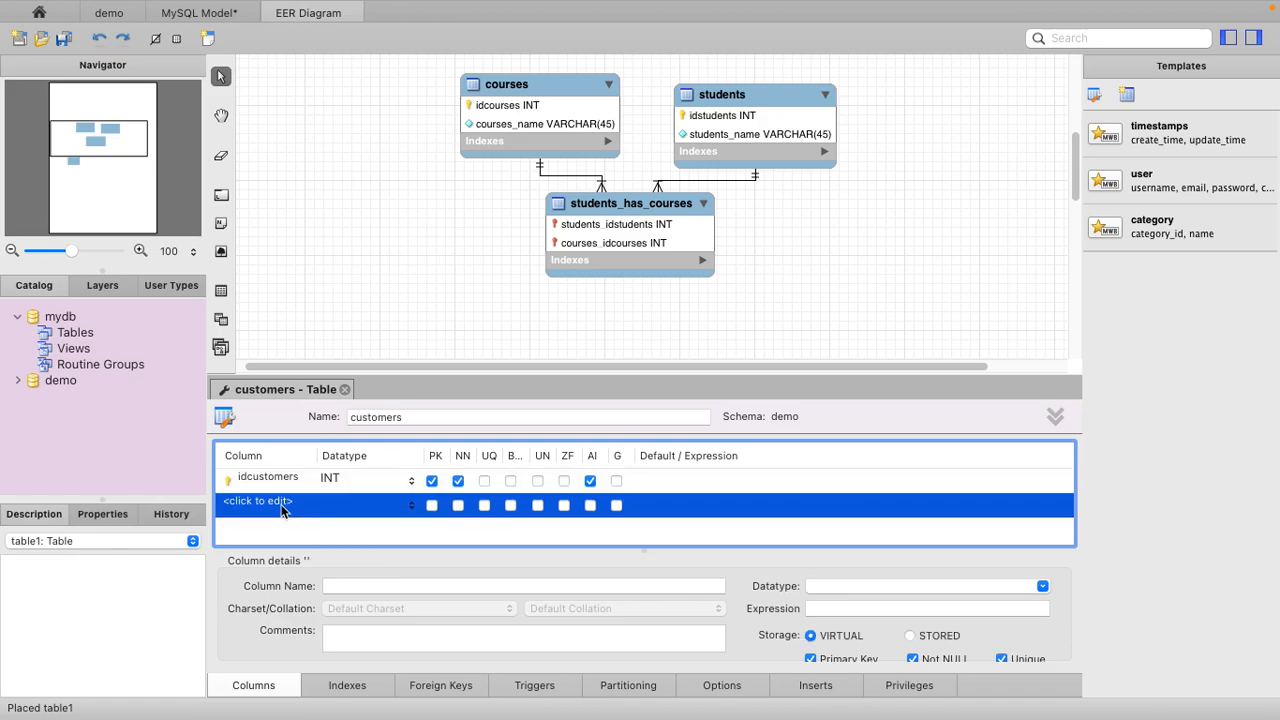
click(305, 502)
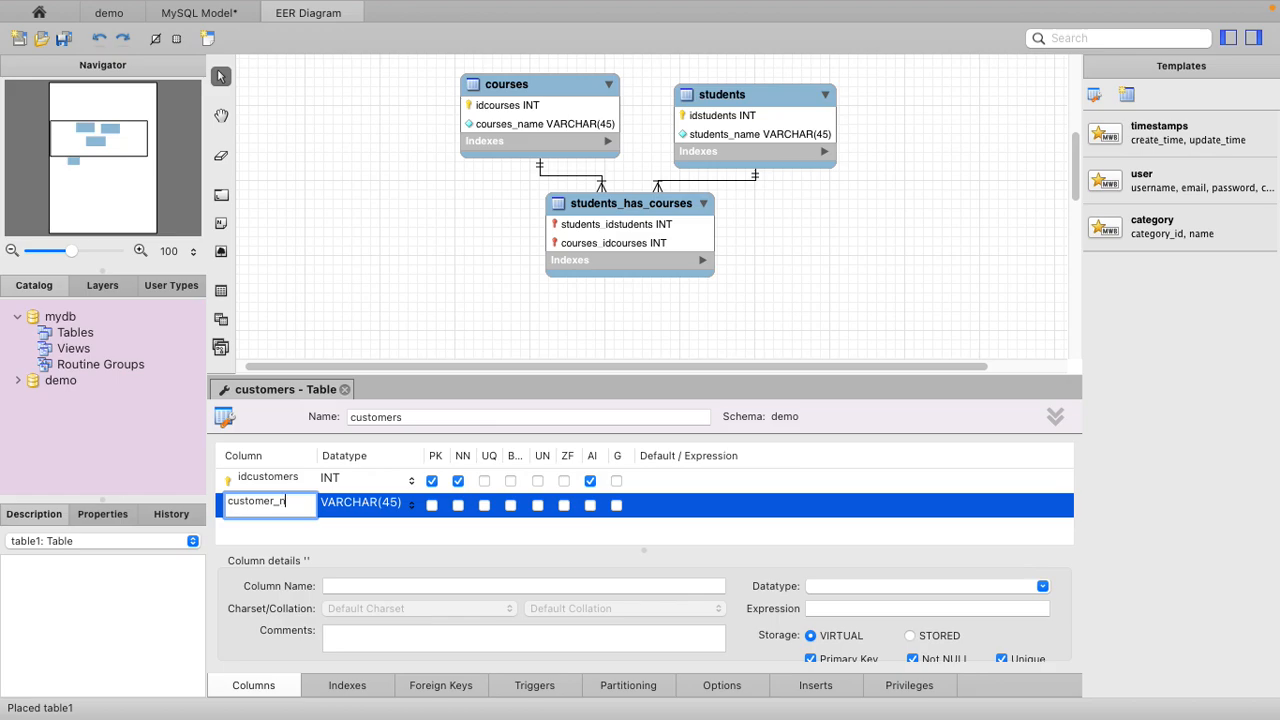
key(Return)
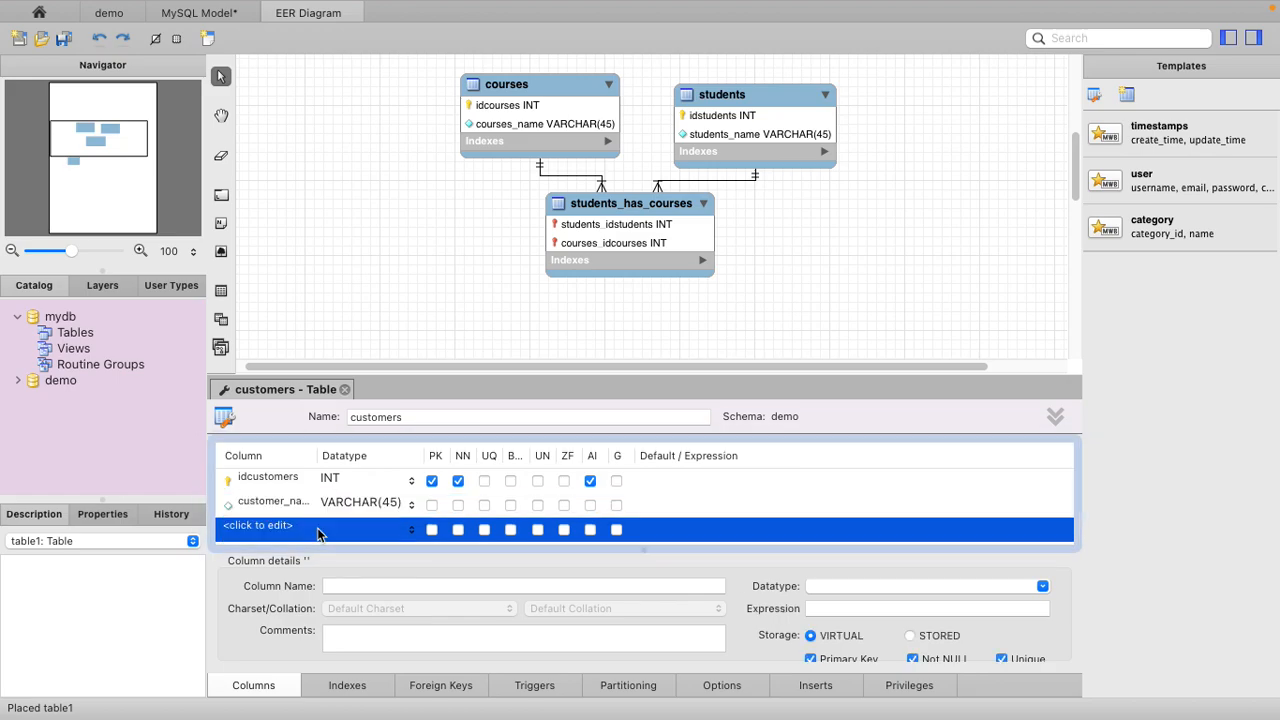
- Close the table editor, shift the customers table slightly up and left on the diagram, and make it taller
click(347, 390)
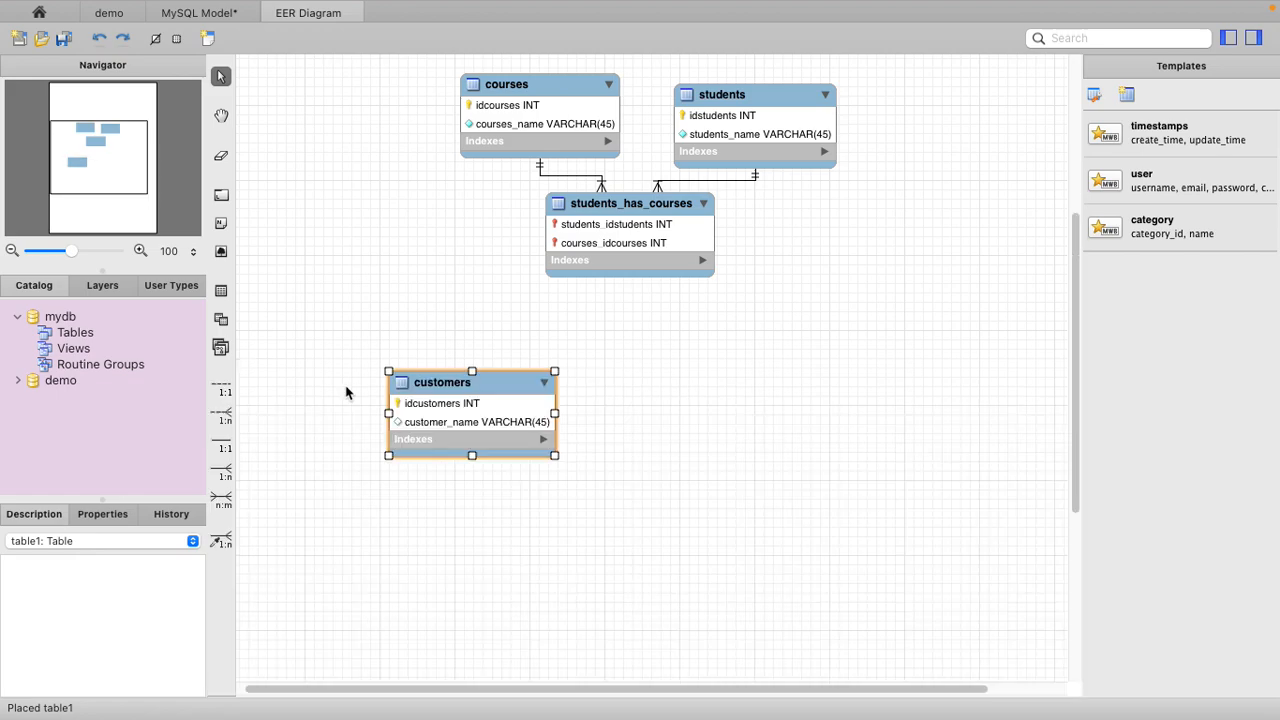
drag(453, 386, 422, 359)
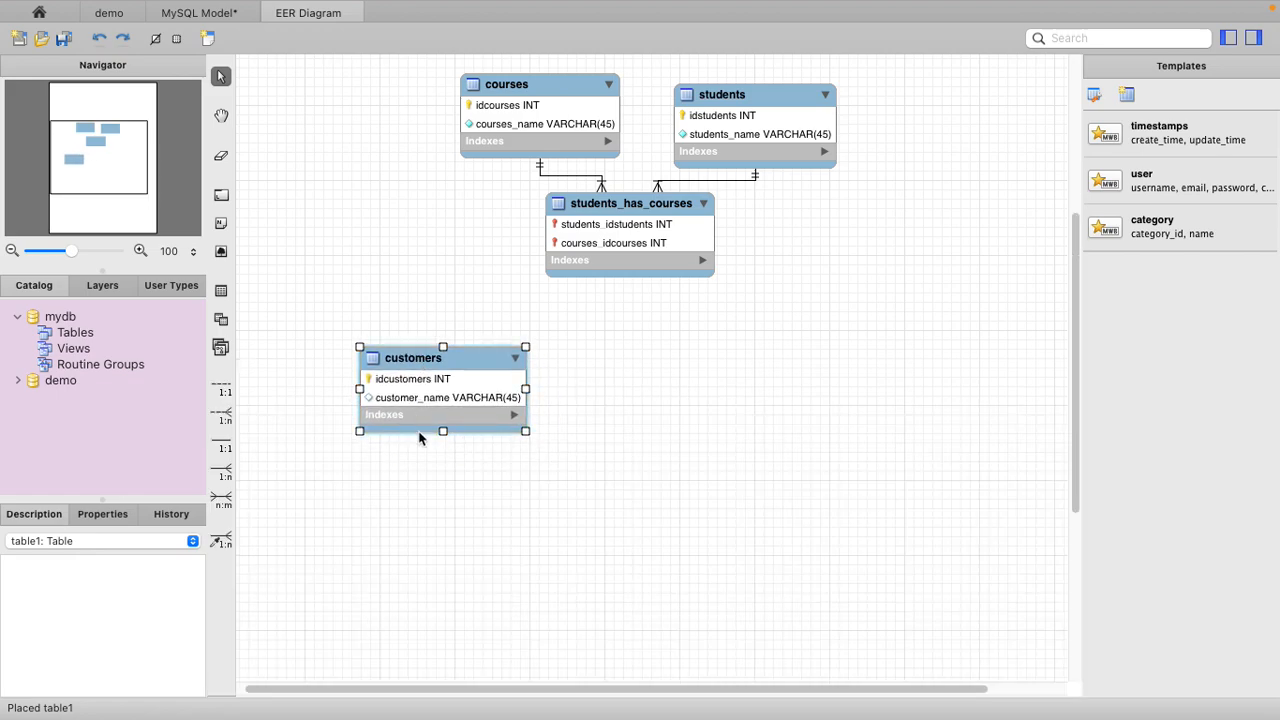
drag(444, 432, 447, 457)
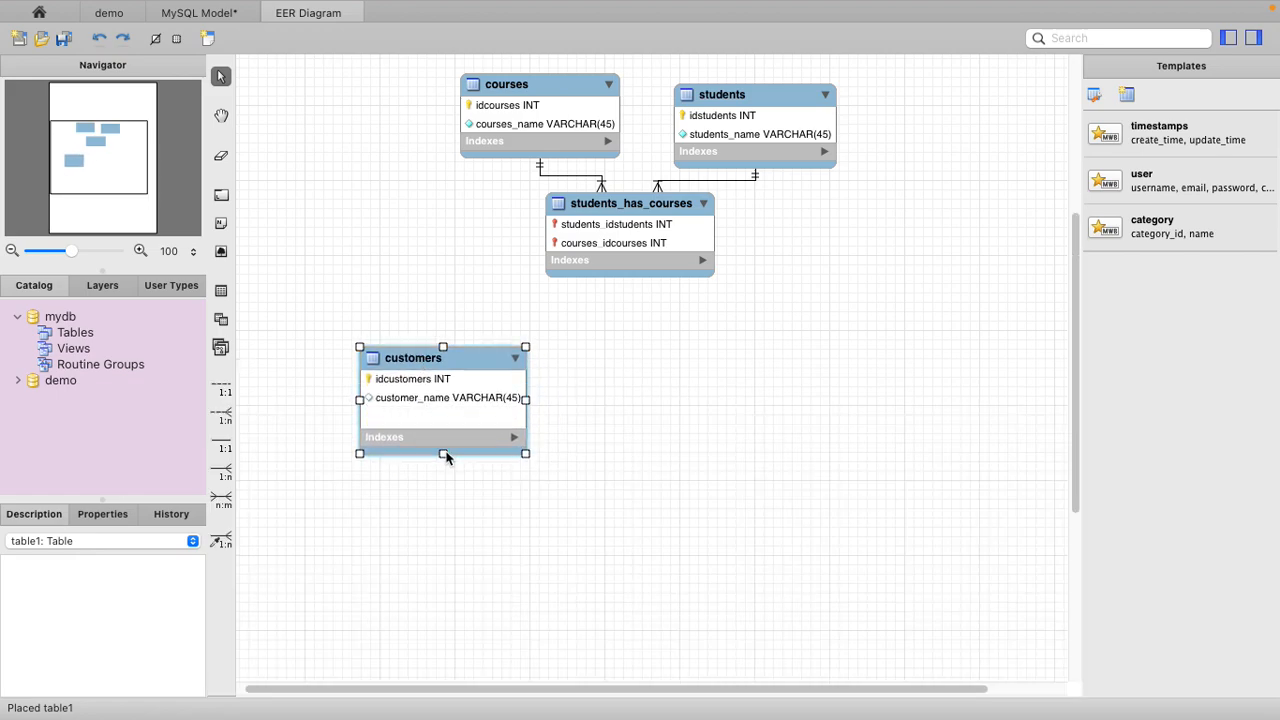
- Place another new table to the right of customers and name it Products
click(221, 291)
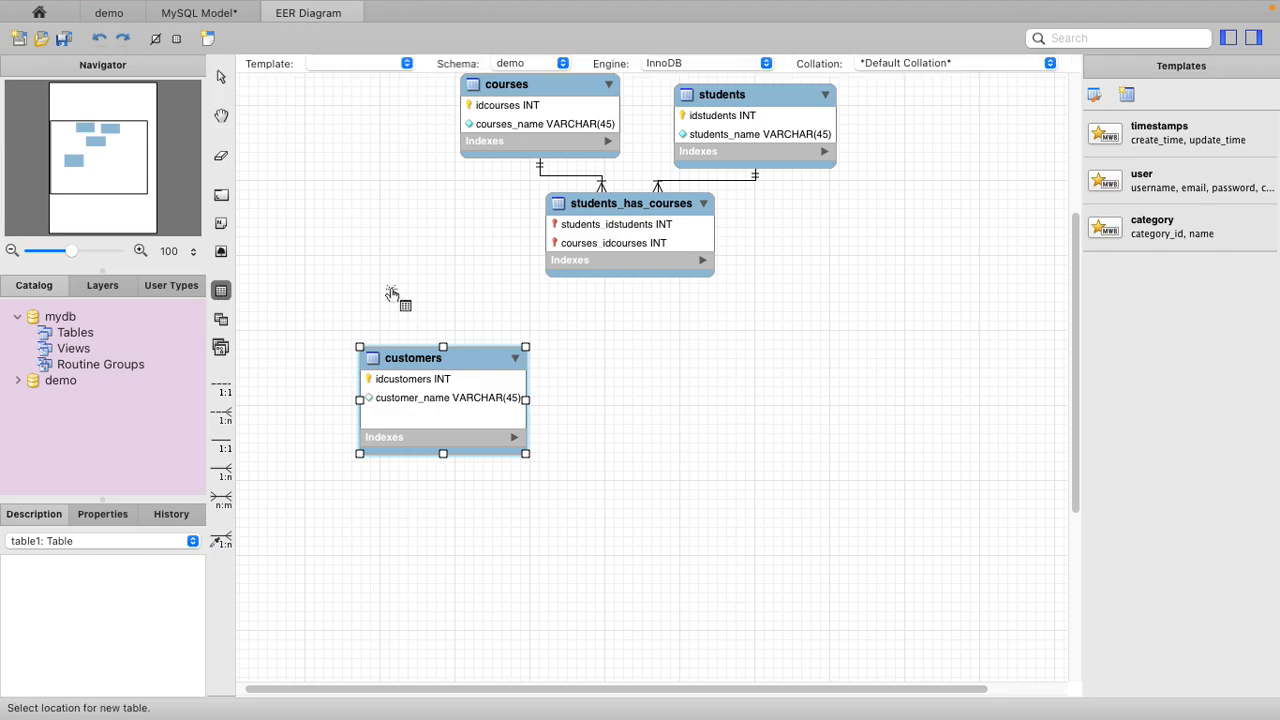
click(700, 360)
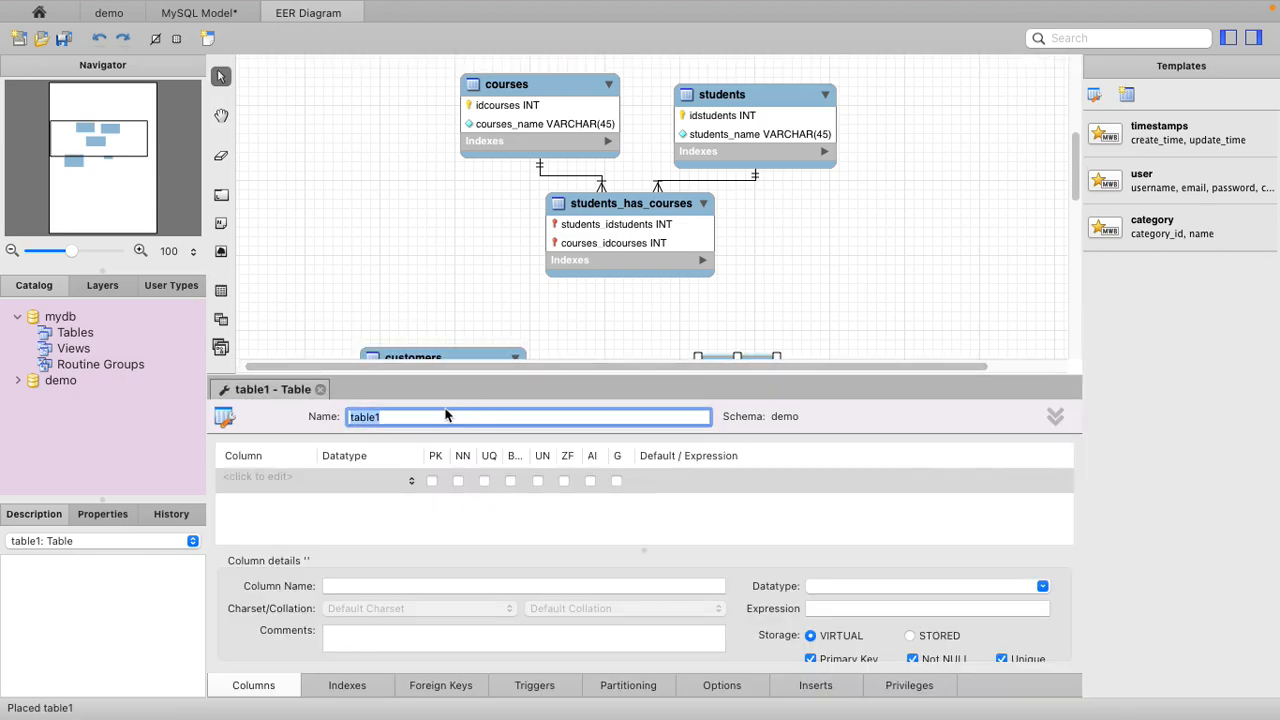
text(Products)
- Add an auto-incrementing INT primary key column idProducts to the Products table
click(262, 478)
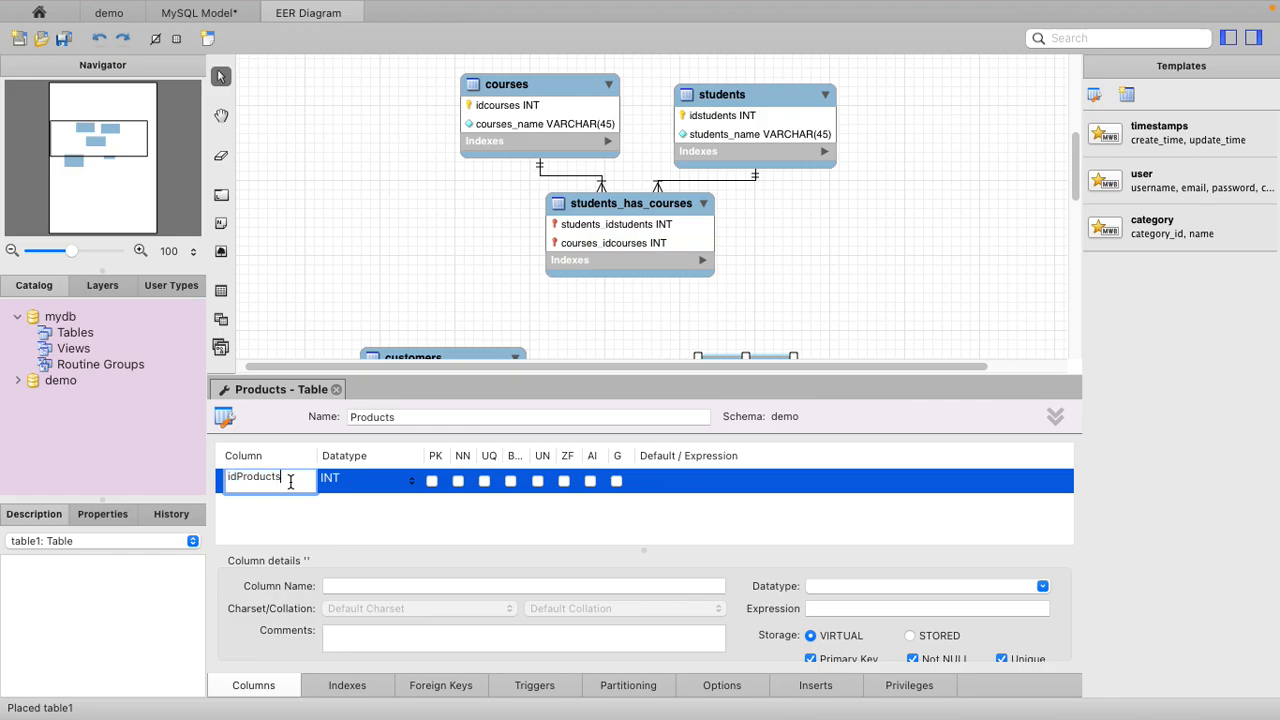
click(413, 507)
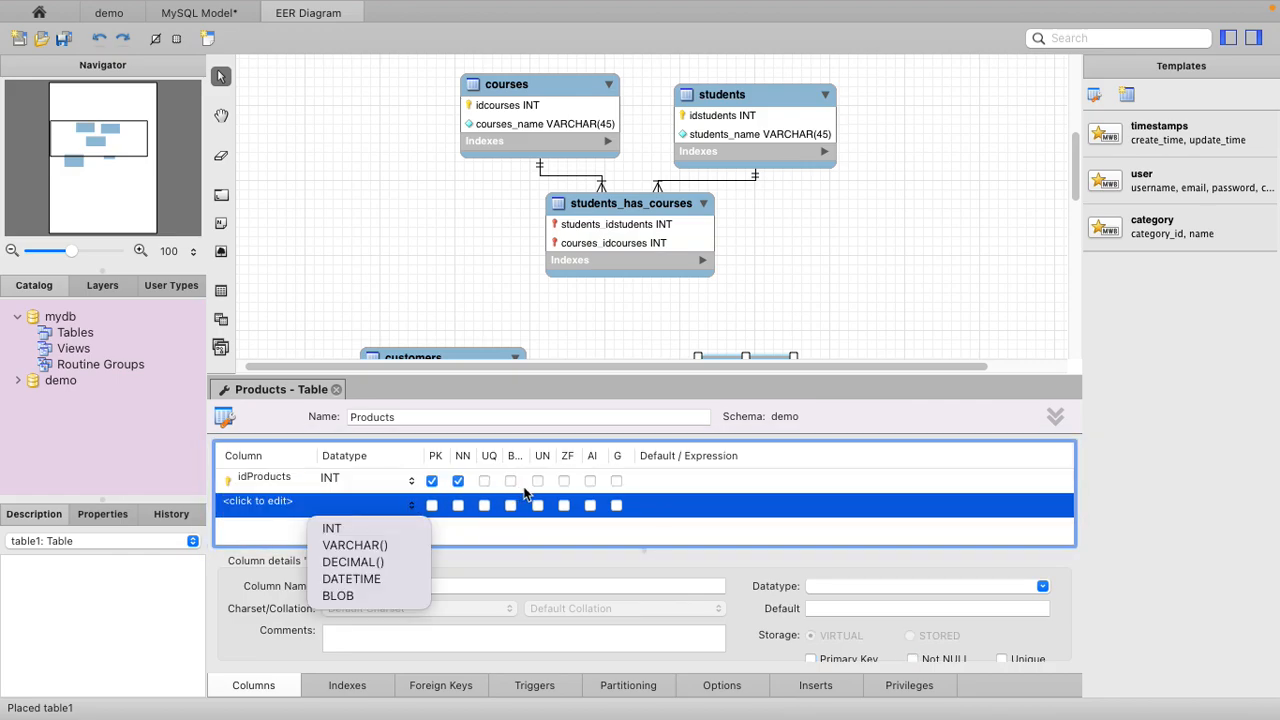
click(587, 486)
click(589, 482)
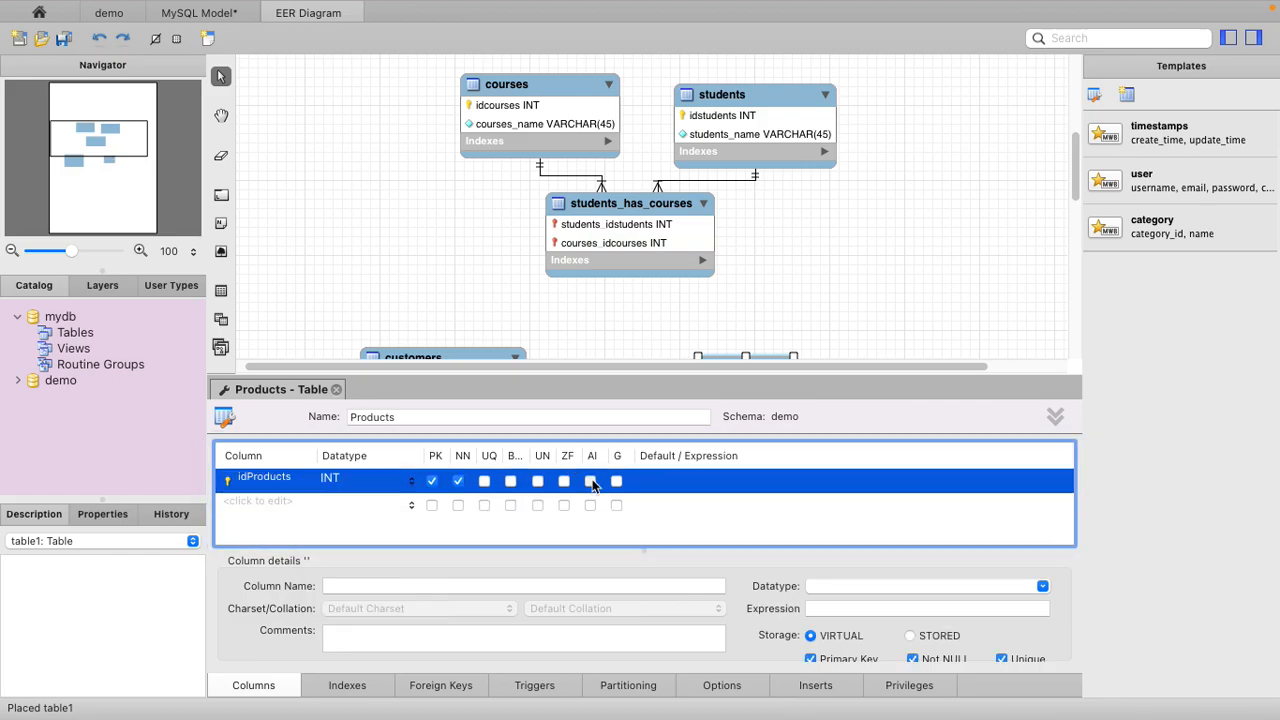
- Add a not-null VARCHAR(45) column named Product_name to the Products table
click(255, 501)
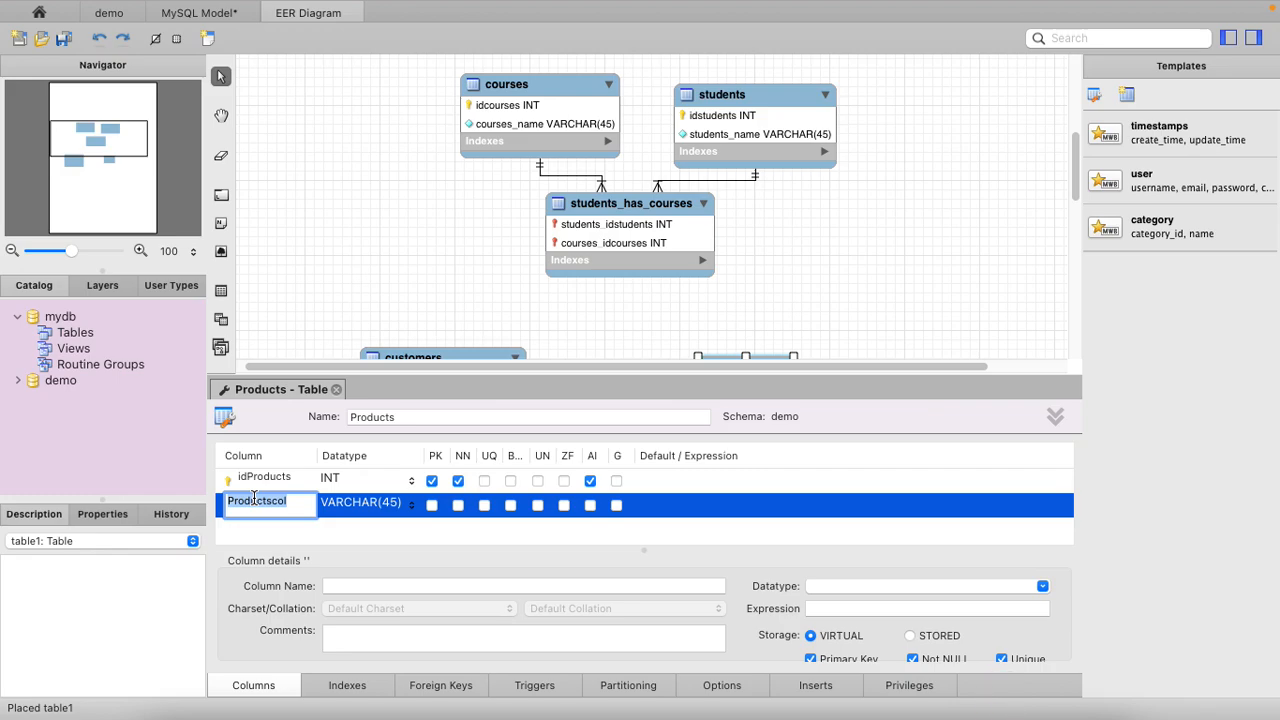
key(Right)
key(BackSpace)
key(BackSpace)
key(BackSpace)
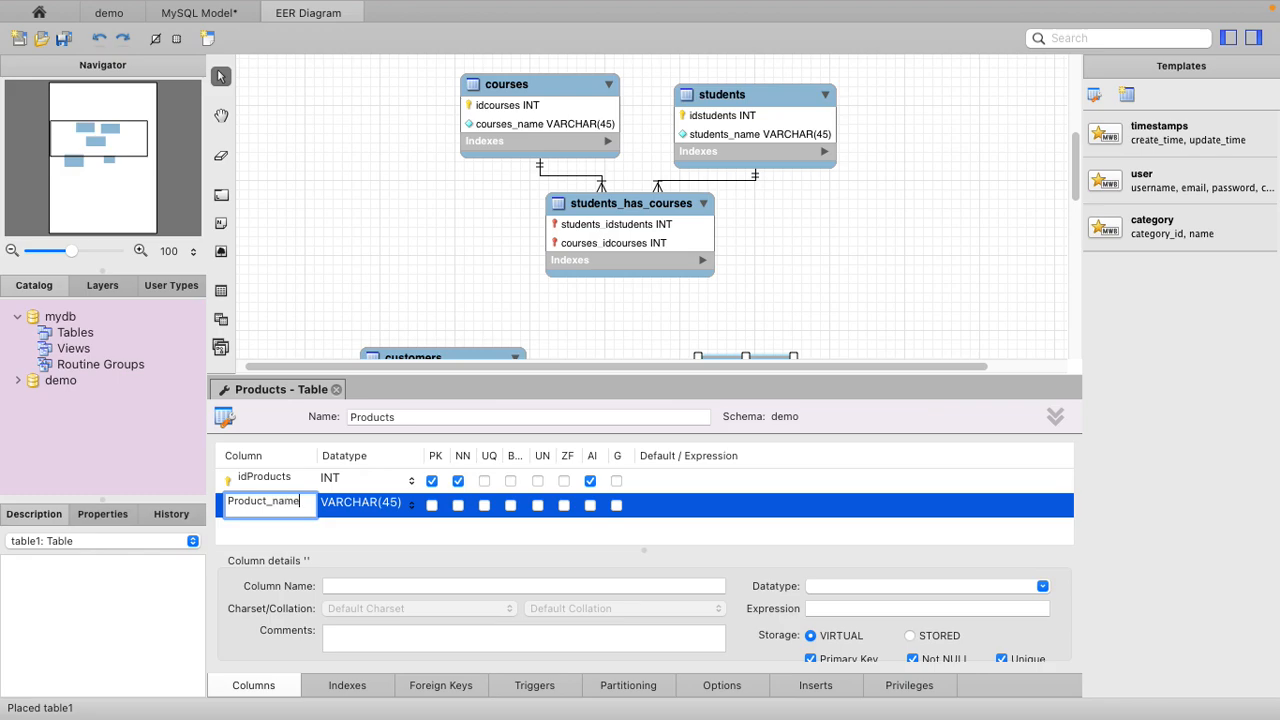
text(_name)
key(Return)
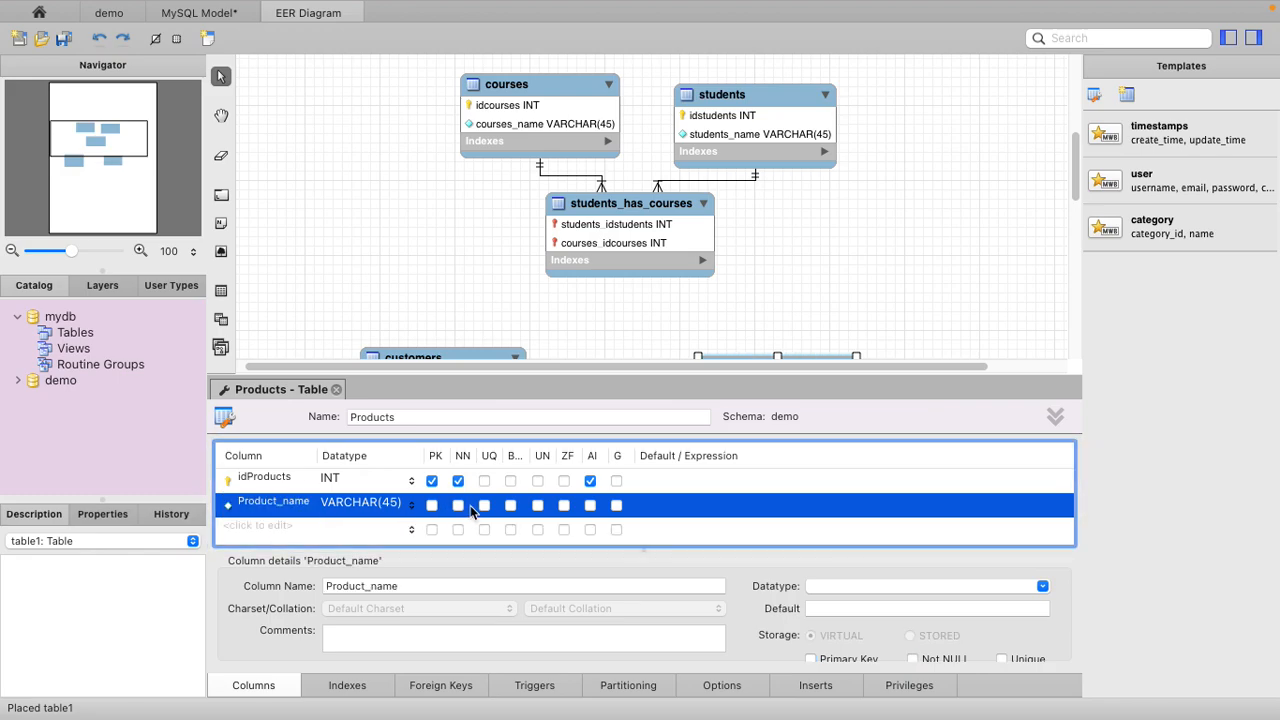
click(457, 506)
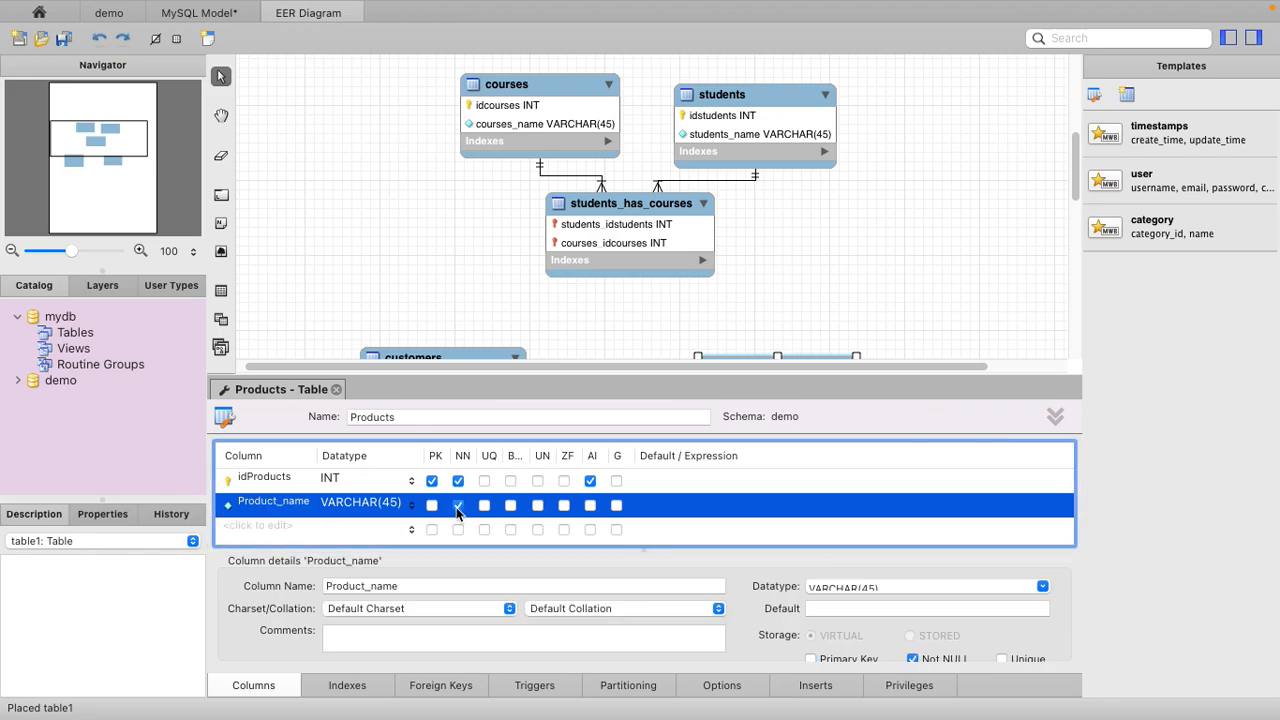
- Close the table editor, move the Products table closer to customers, and make it slightly taller
click(337, 390)
drag(756, 364, 688, 361)
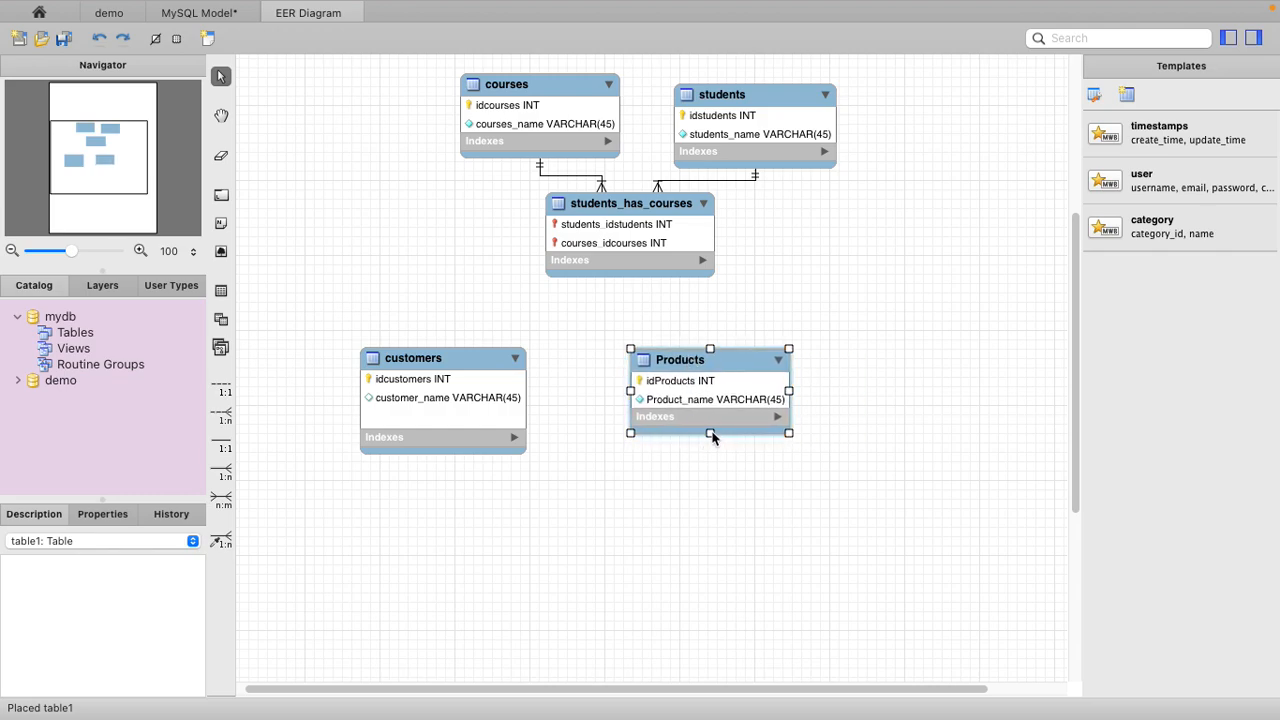
mouse_move(711, 434)
mouse_down()
mouse_move(717, 460)
mouse_move(711, 447)
mouse_up()
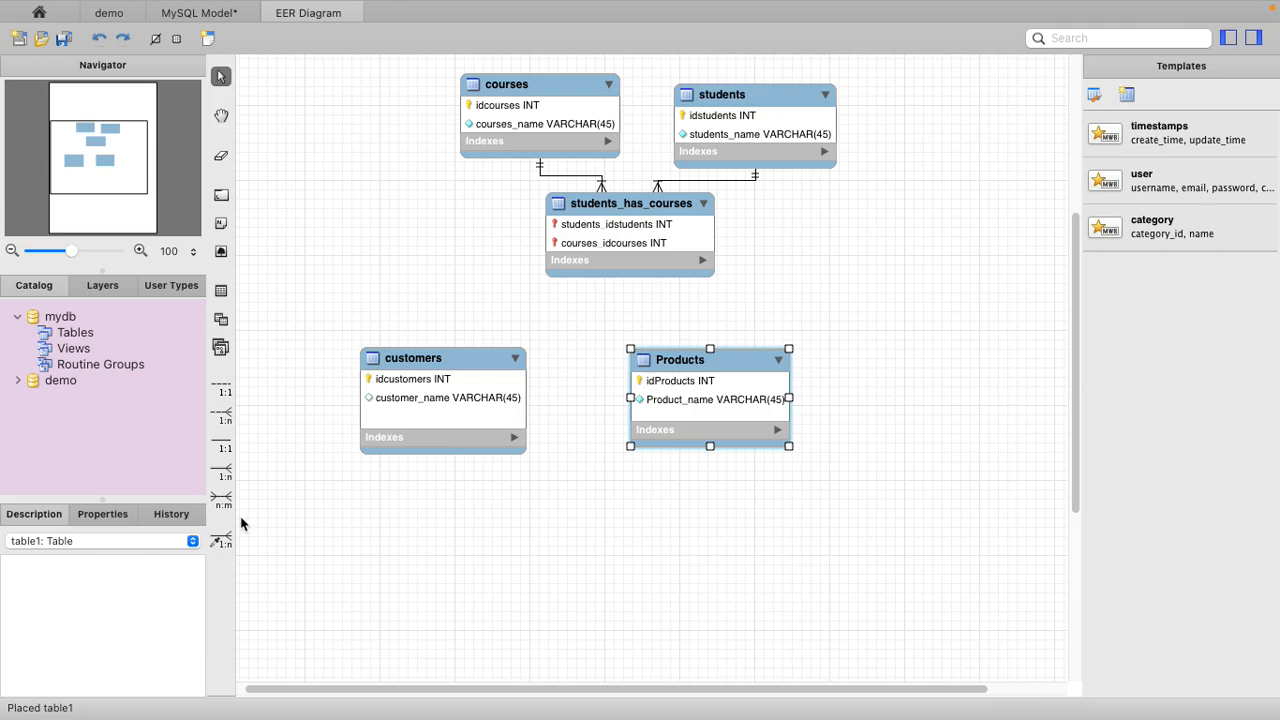
- Create a 1:n identifying relationship in which Products receives the foreign key and customers is the referenced table
click(221, 472)
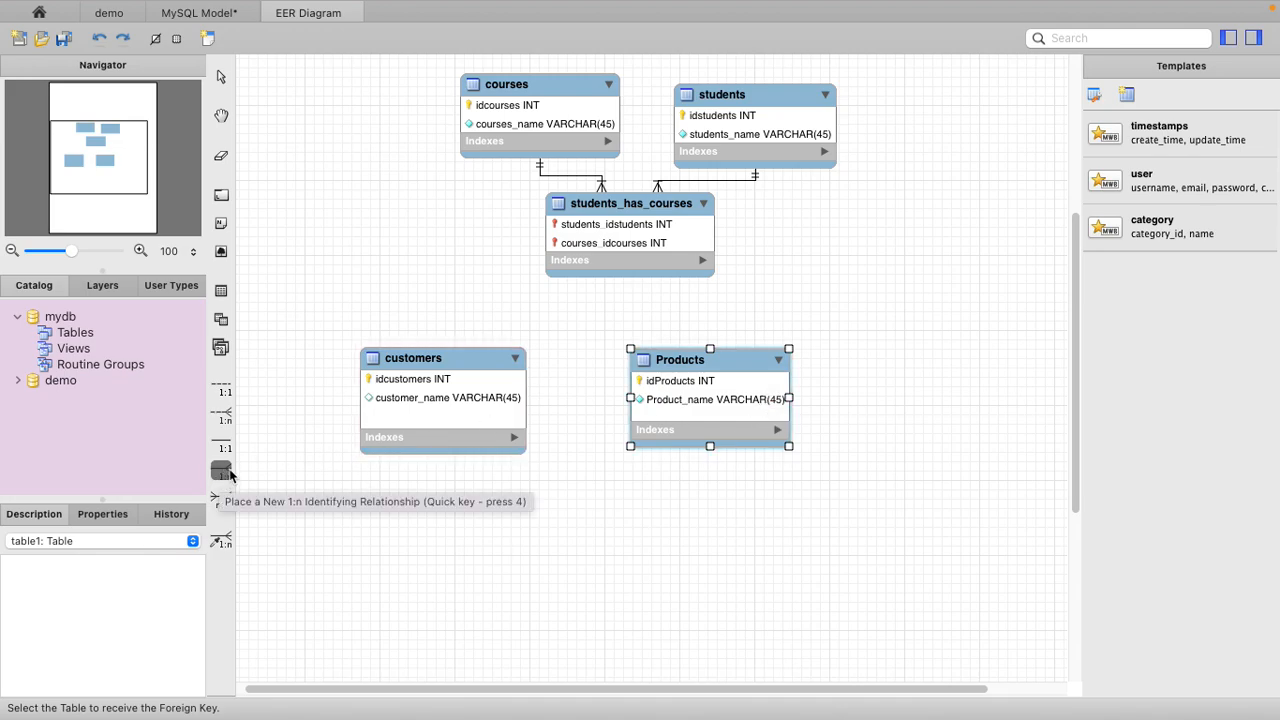
click(745, 384)
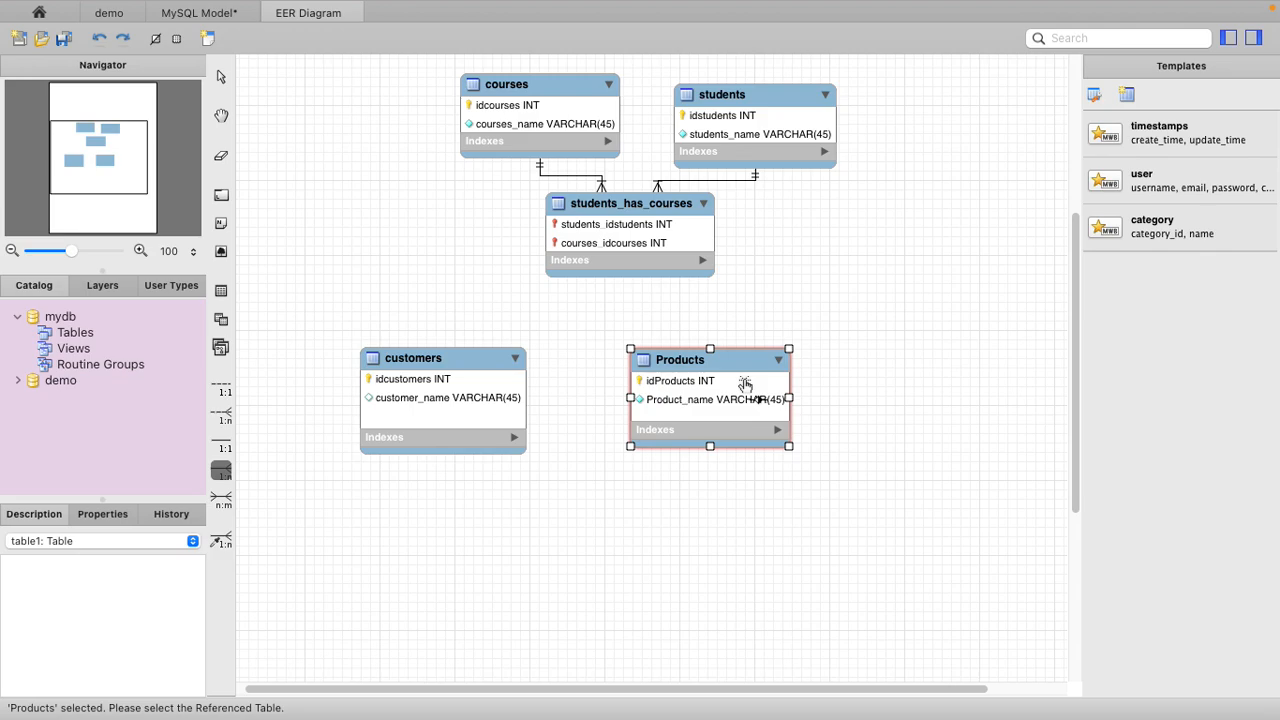
click(460, 385)
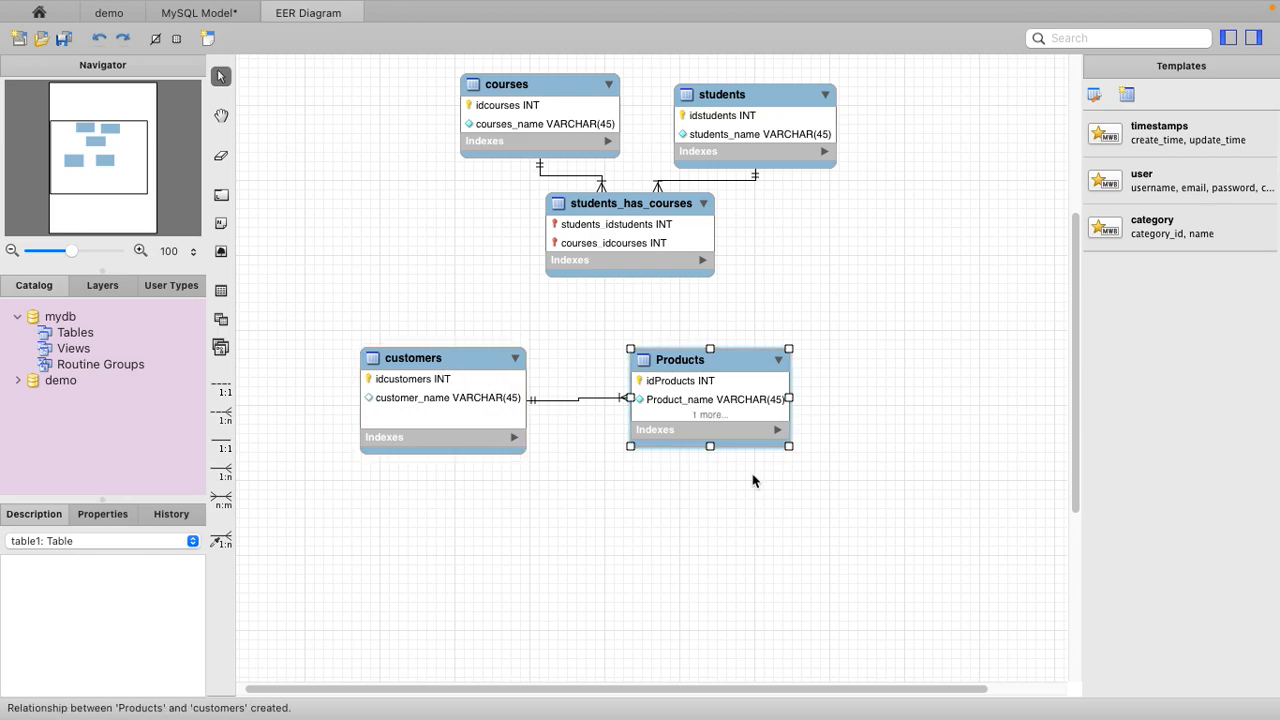
- Widen the Products table and make it just tall enough to show all three of its columns
drag(710, 447, 718, 510)
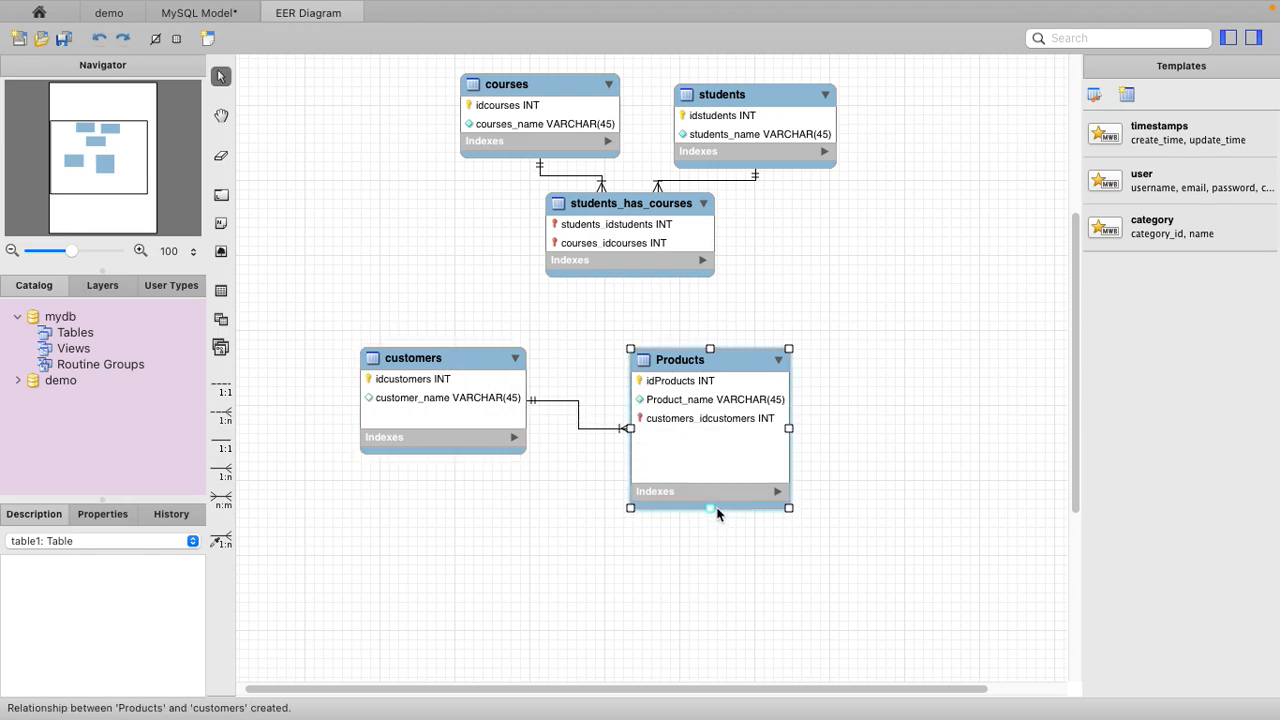
click(848, 430)
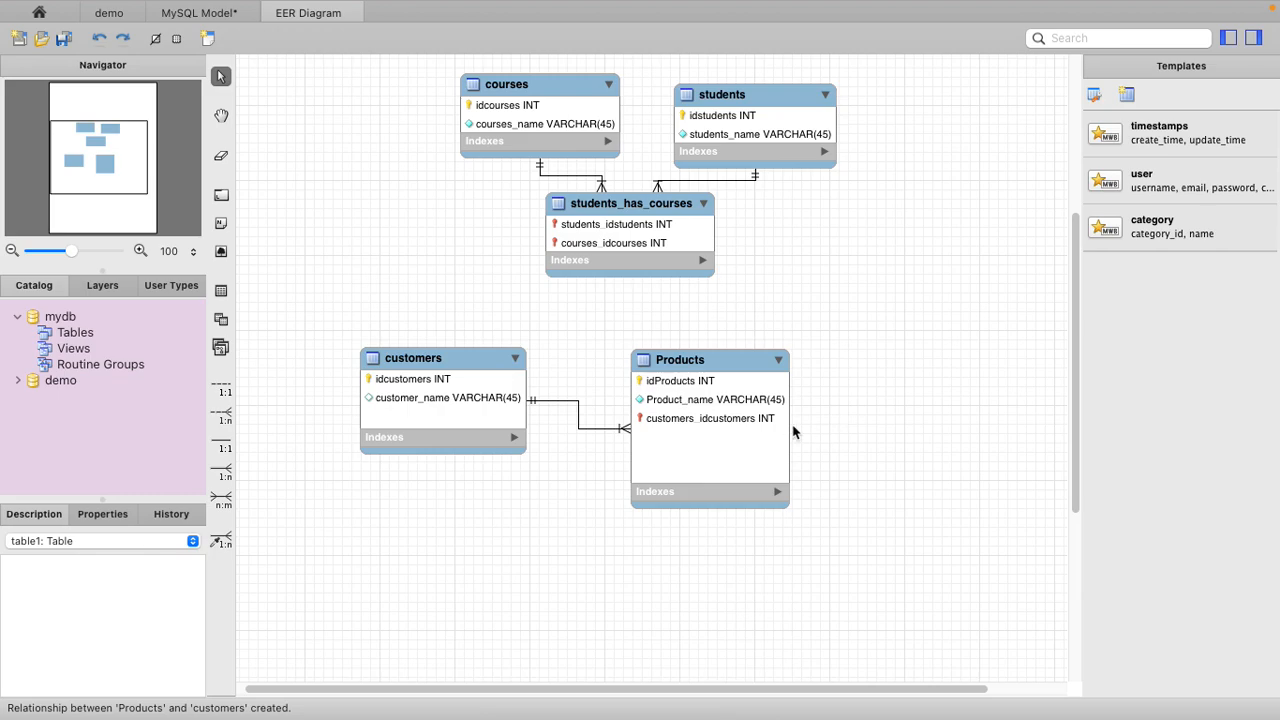
drag(789, 430, 868, 429)
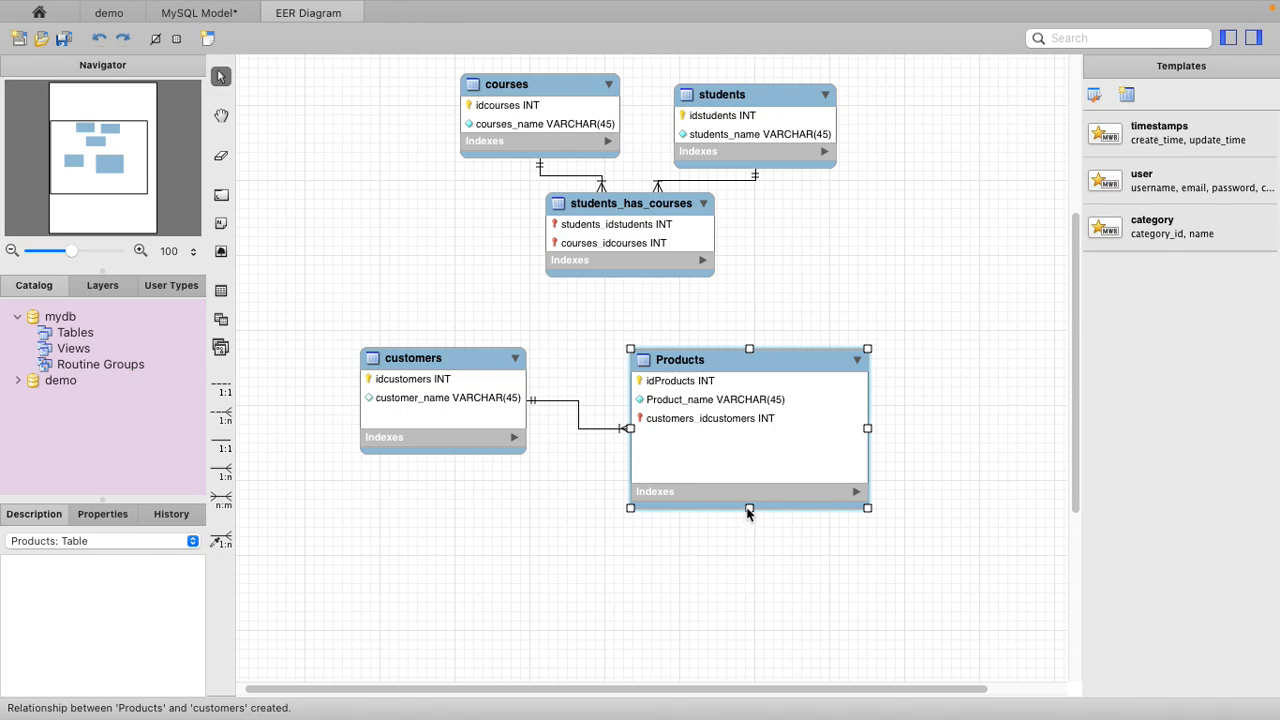
drag(749, 508, 749, 463)
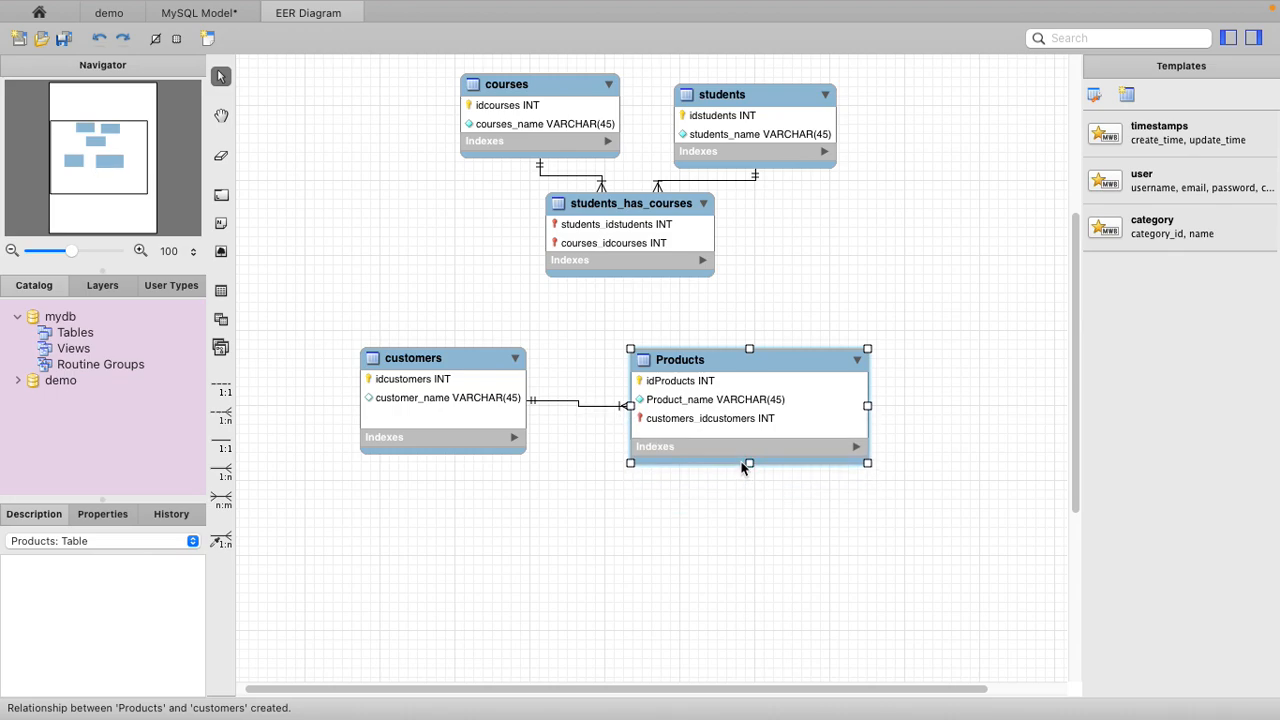
- Add a not-null INT column named customer_id to the Products table
double_click(713, 361)
scroll(262, 515, down, 1)
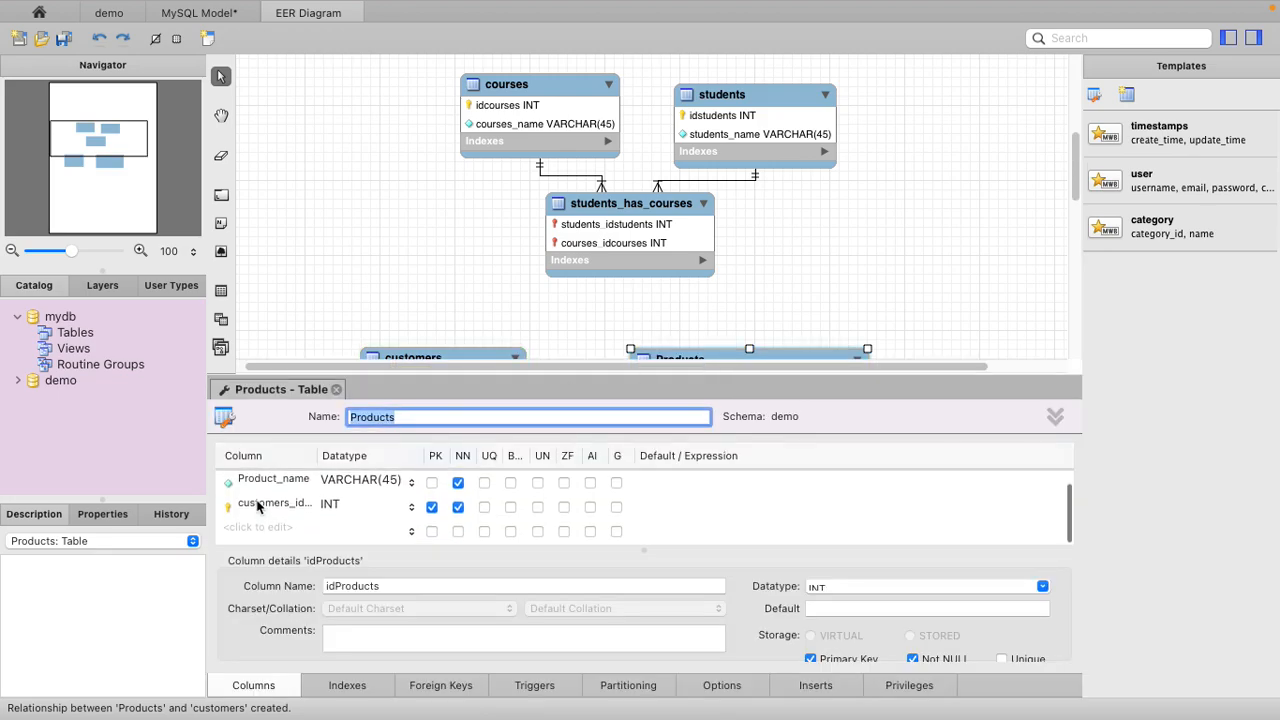
double_click(262, 530)
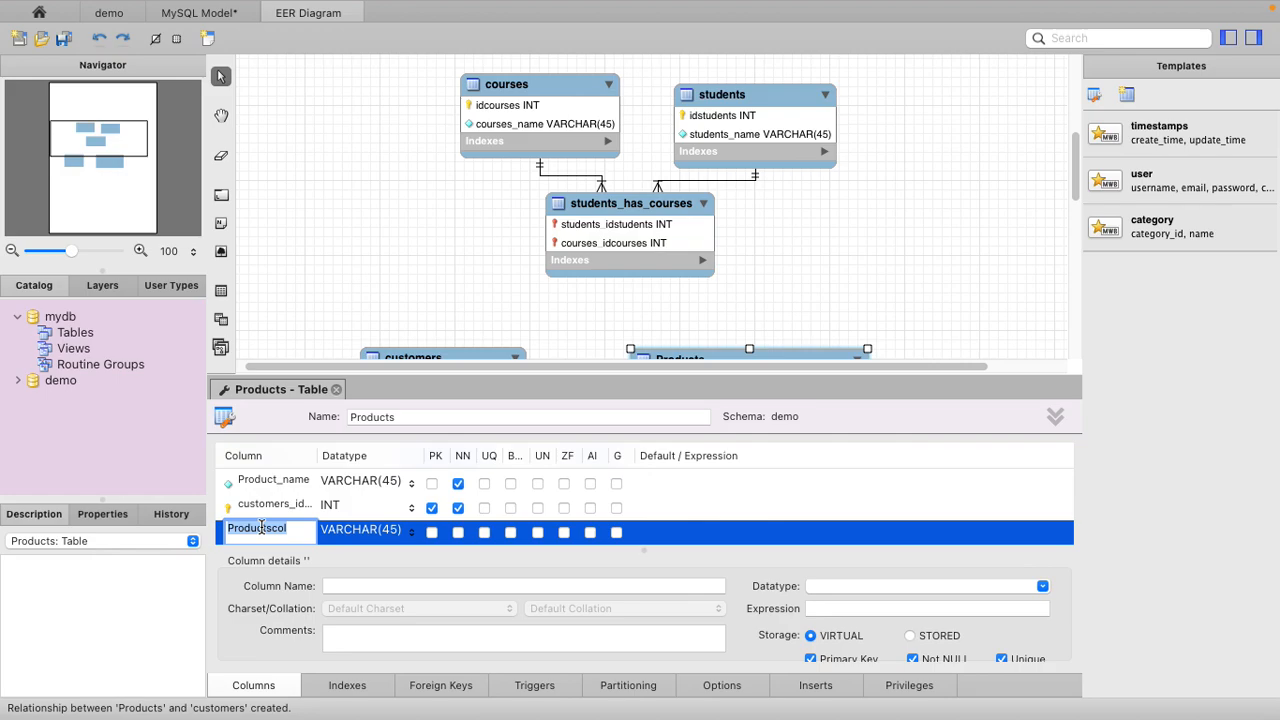
text(customer_id)
click(378, 531)
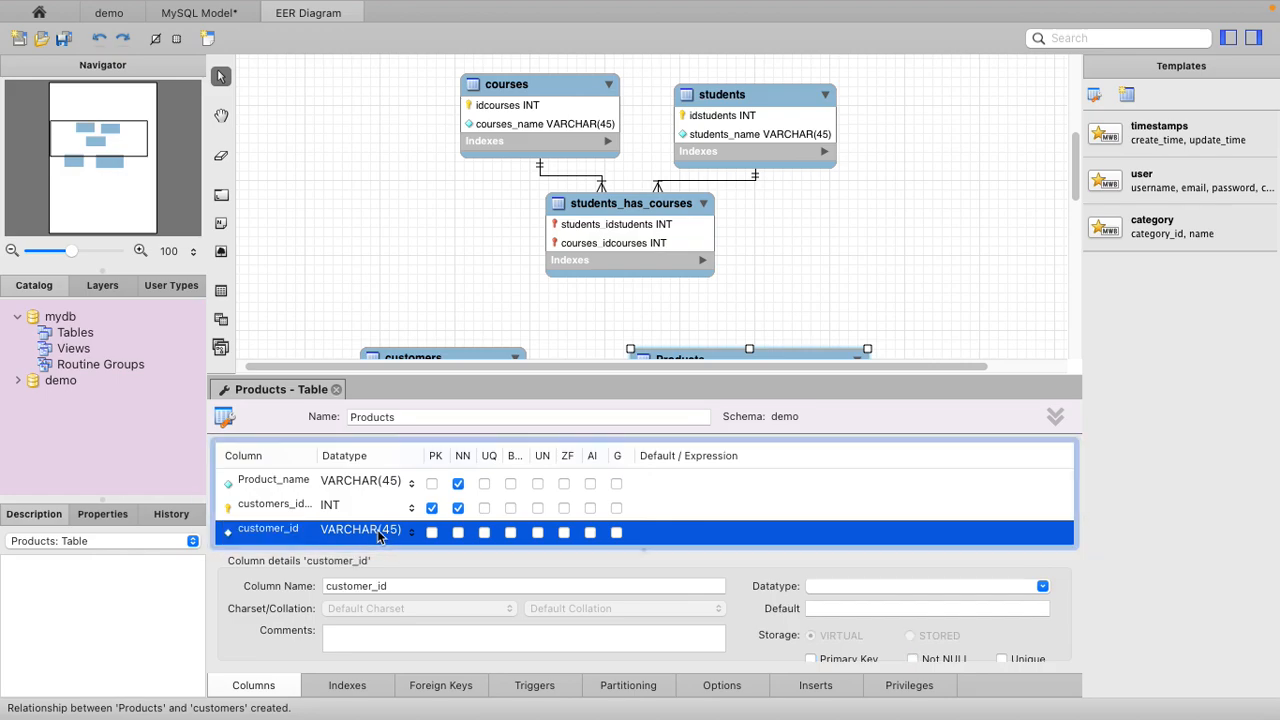
text(INT)
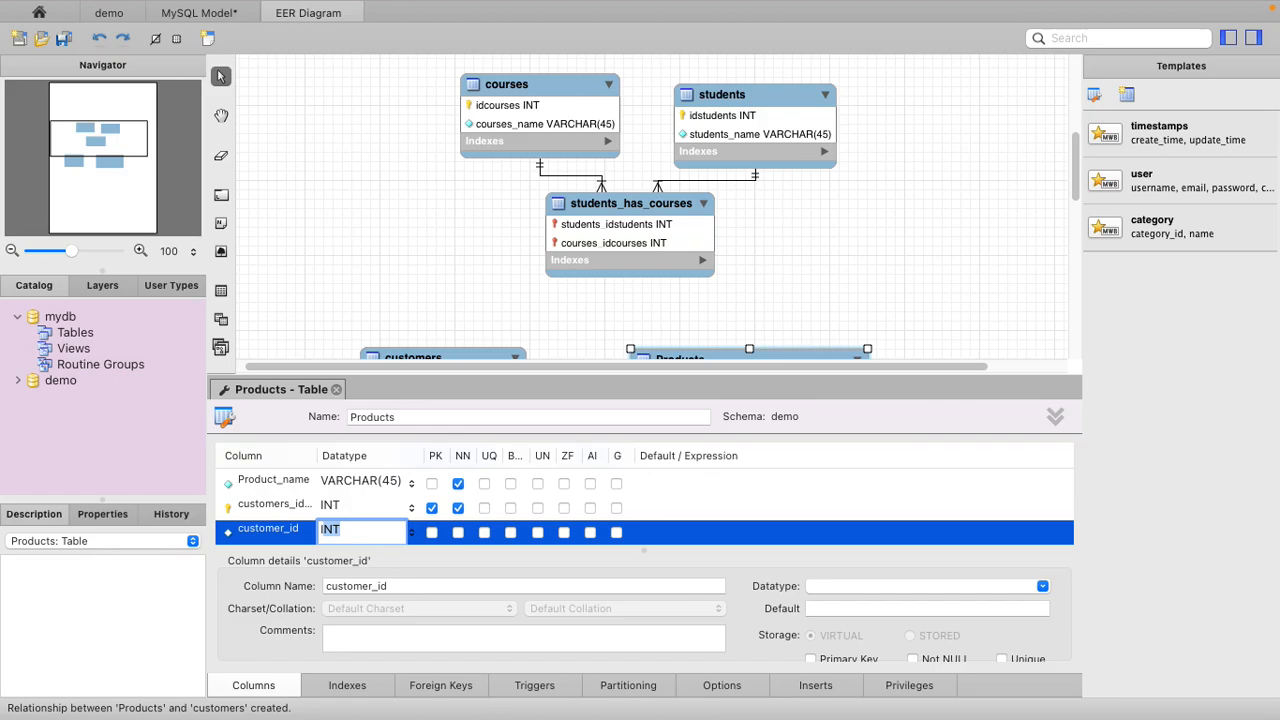
key(Return)
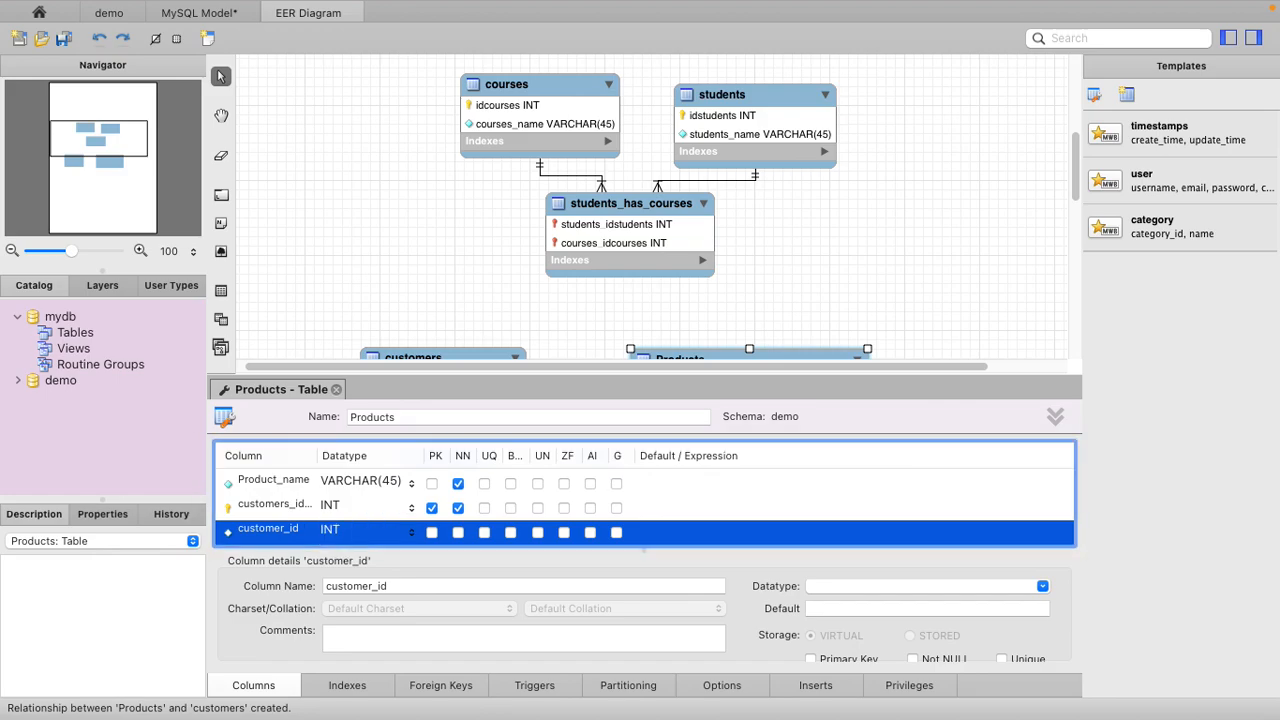
click(458, 533)
scroll(458, 533, down, 1)
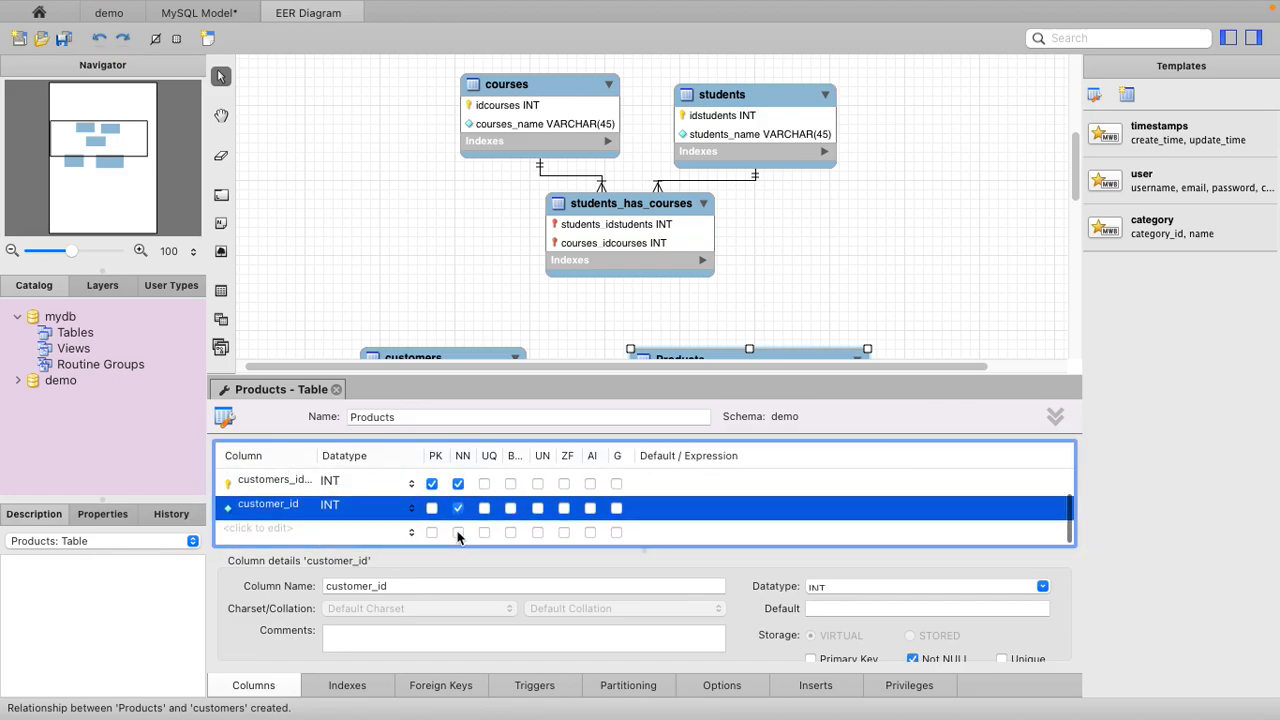
- Close the table editor, move the Products table slightly up and right, and make it taller to show every column
click(337, 389)
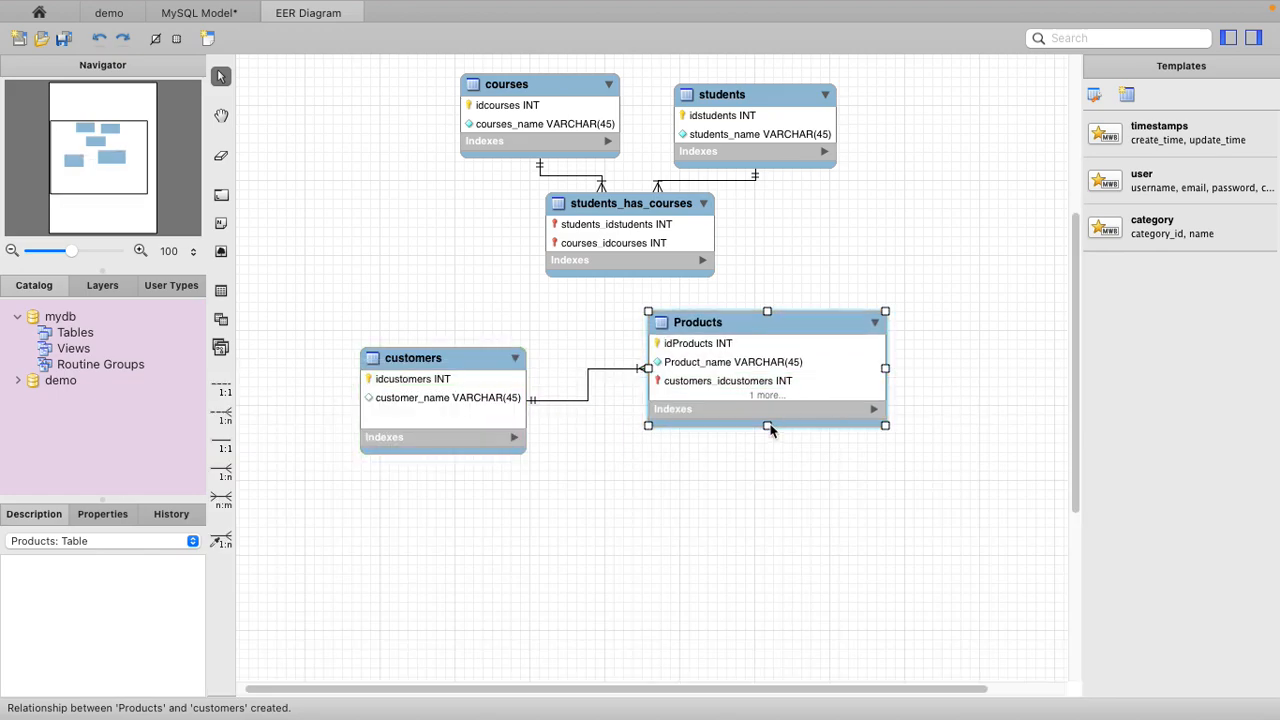
drag(767, 427, 775, 484)
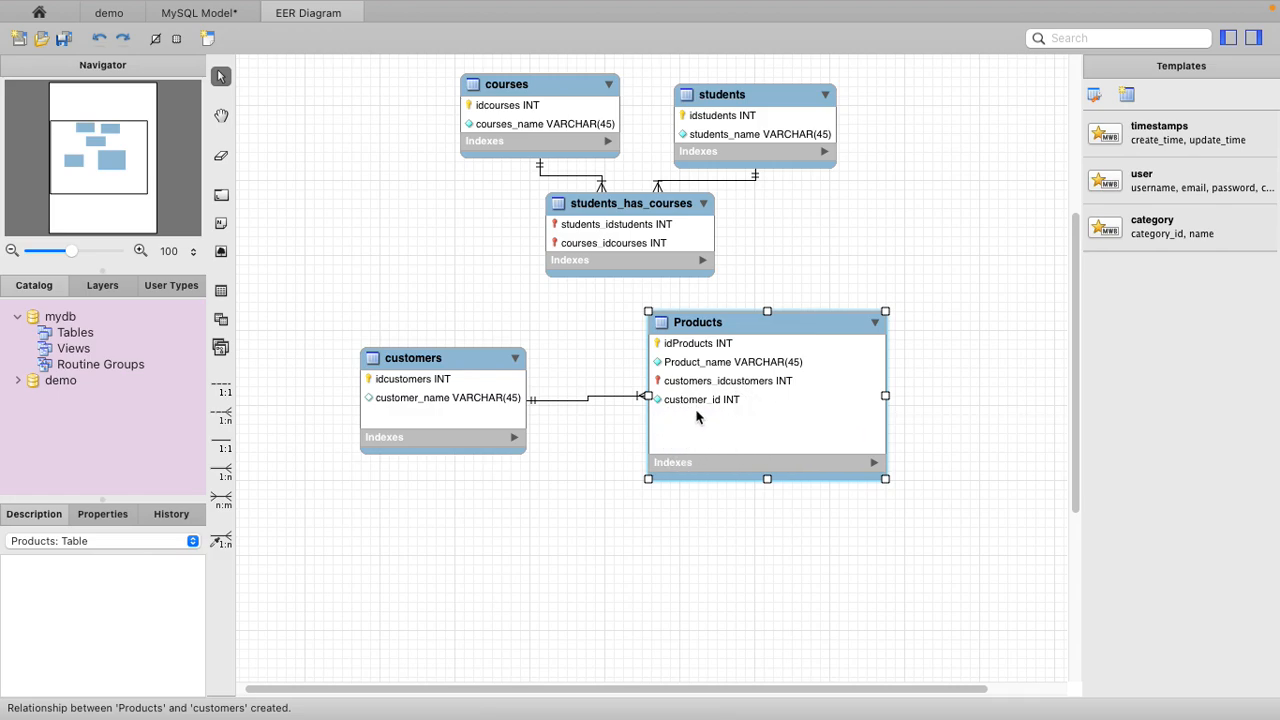
- Create a 1:n relationship using existing columns, with customer_id in Products referencing idcustomers in customers
click(223, 540)
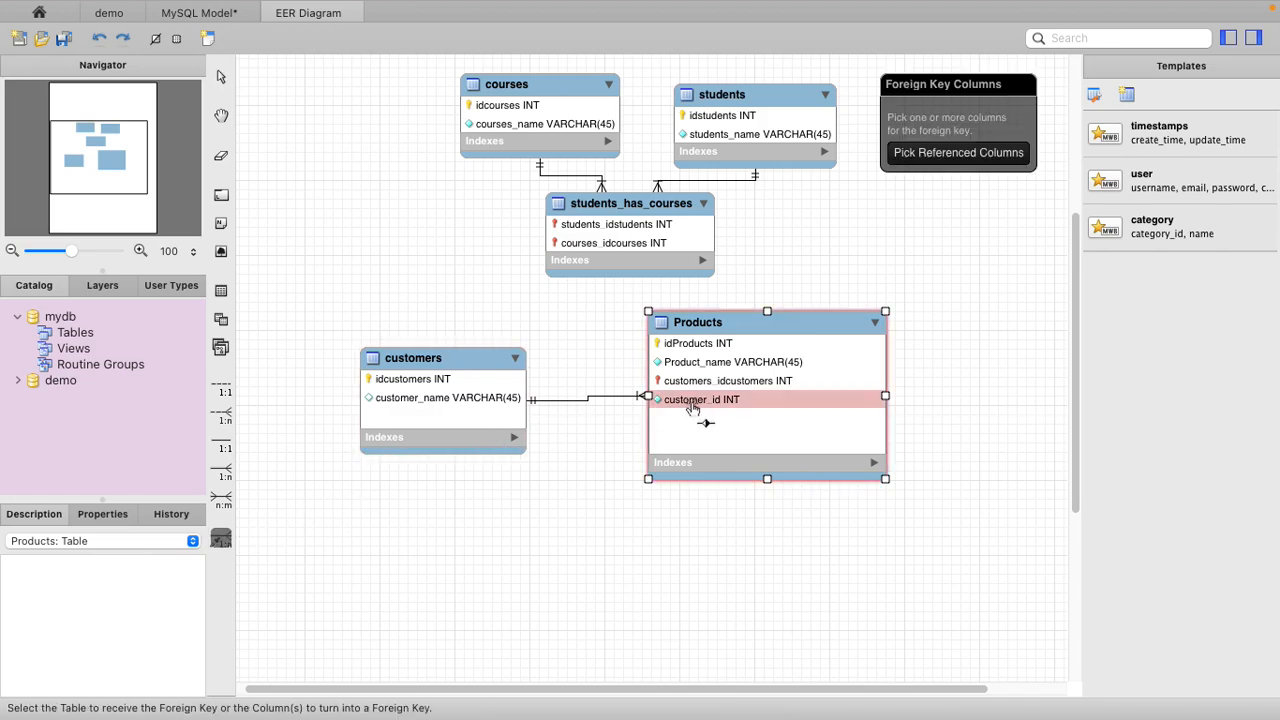
click(706, 400)
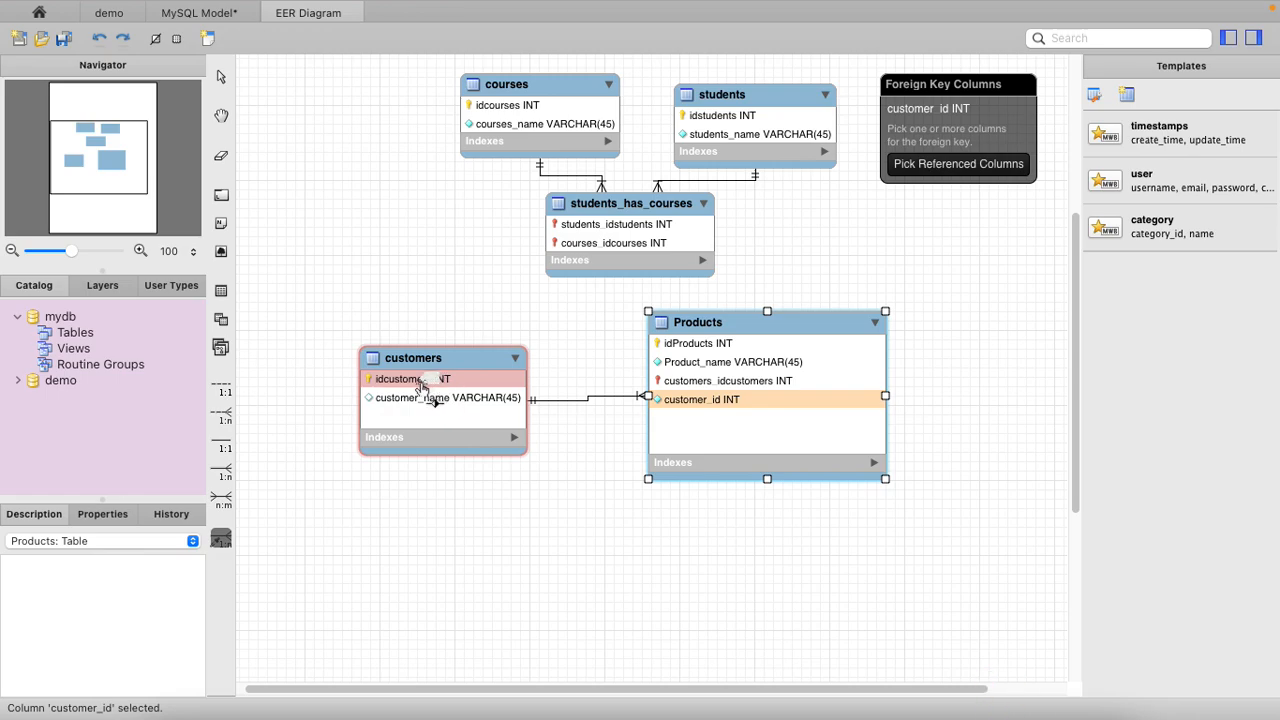
click(404, 384)
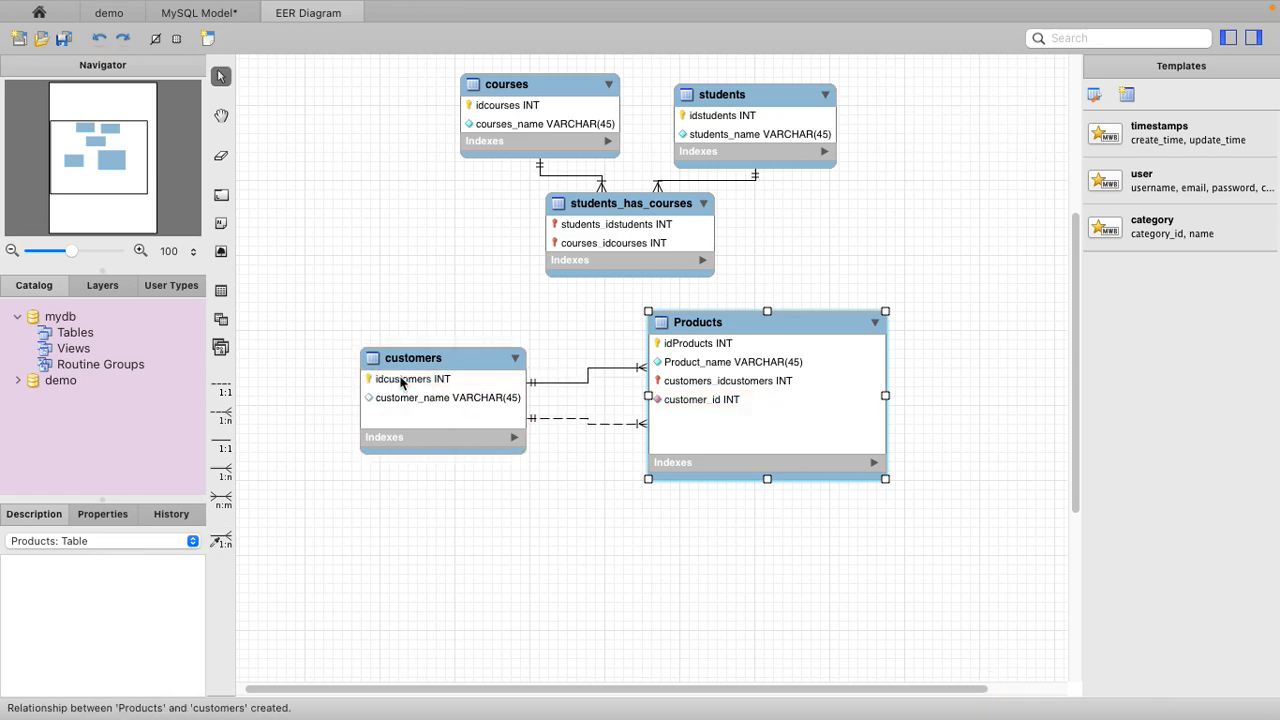